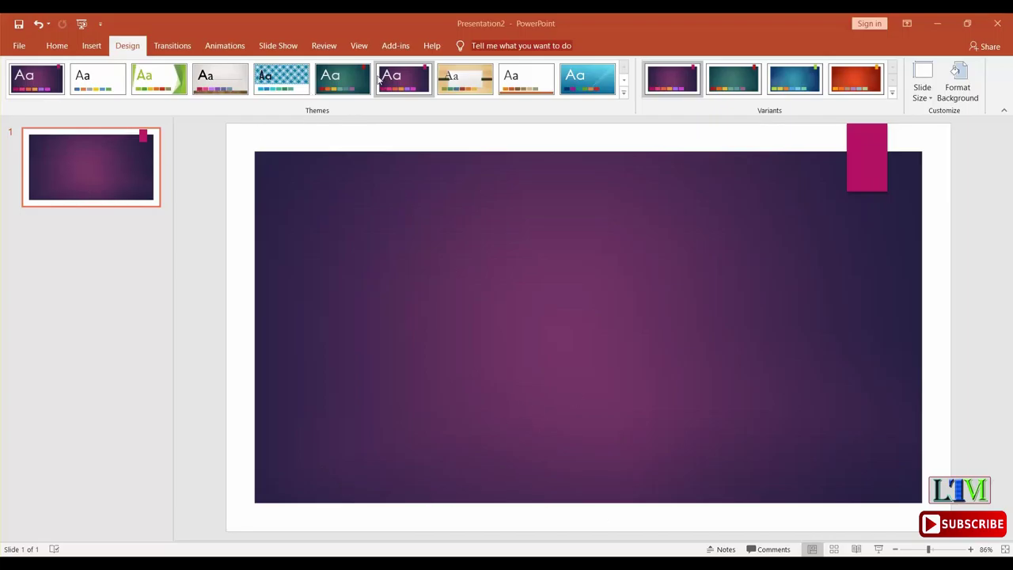
Bring the 'DEC club daty18-13th oct.pptx' window to the front, showing slide 4 of 14.
{"action": "left_click", "coordinate": [360, 46]}
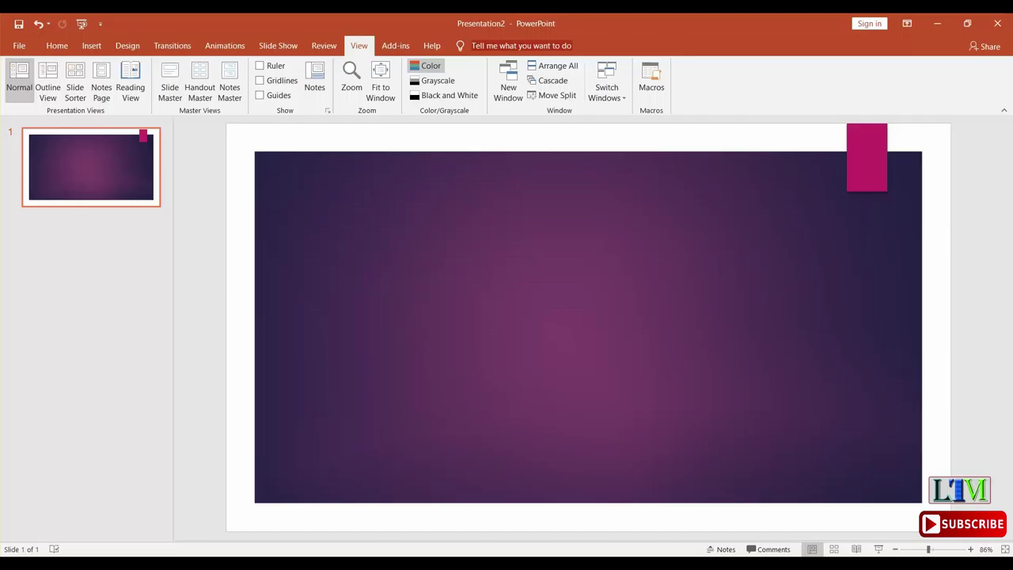
{"action": "mouse_move", "coordinate": [766, 569]}
{"action": "left_click", "coordinate": [748, 511]}
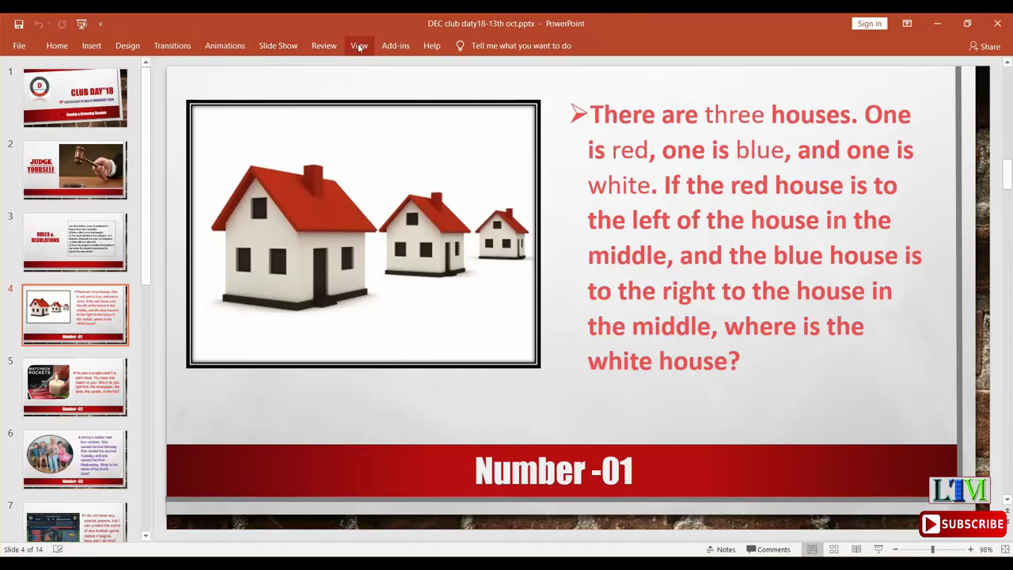
Switch the club-day deck to Outline View to list all 14 slides' text.
{"action": "left_click", "coordinate": [360, 47]}
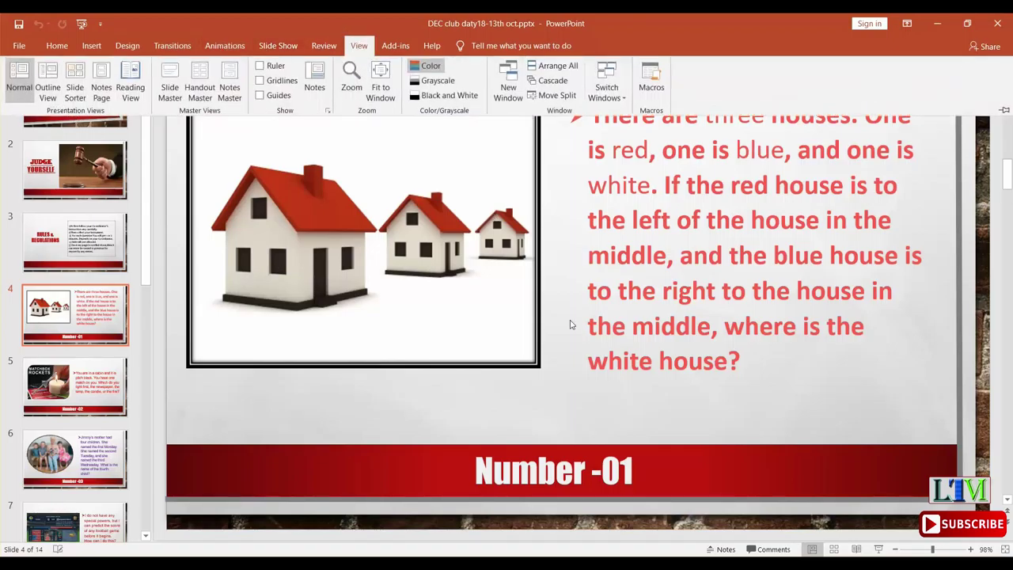
{"action": "left_click", "coordinate": [48, 83]}
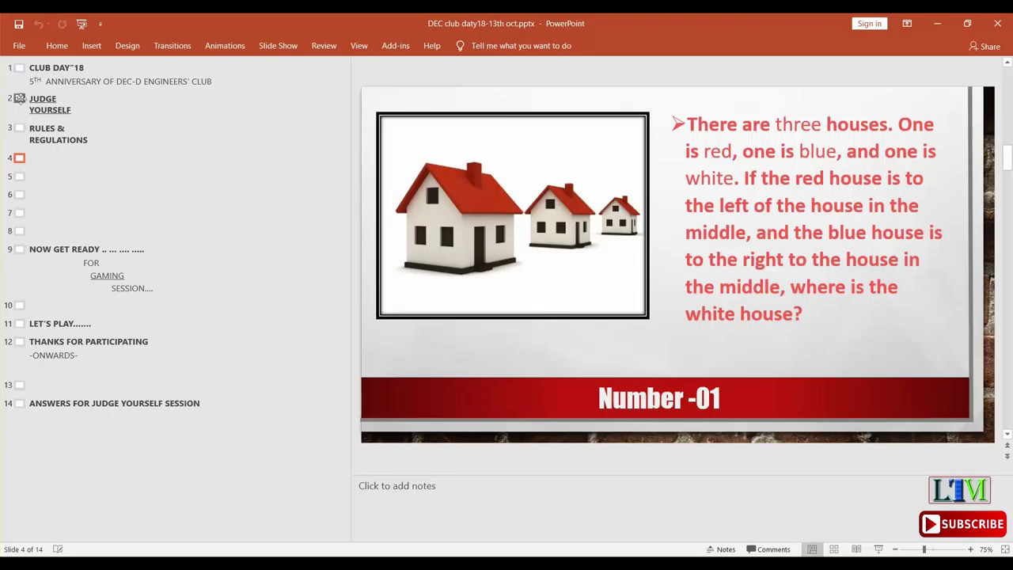
Return to Normal view on slide 2, JUDGE YOURSELF, with its title box deselected.
{"action": "left_click", "coordinate": [18, 97]}
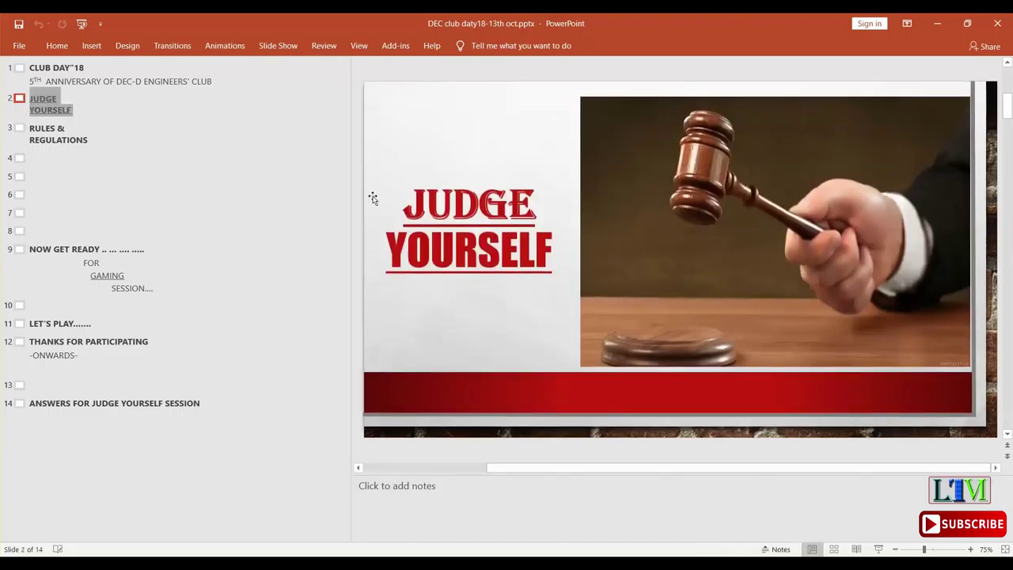
{"action": "left_click", "coordinate": [478, 203]}
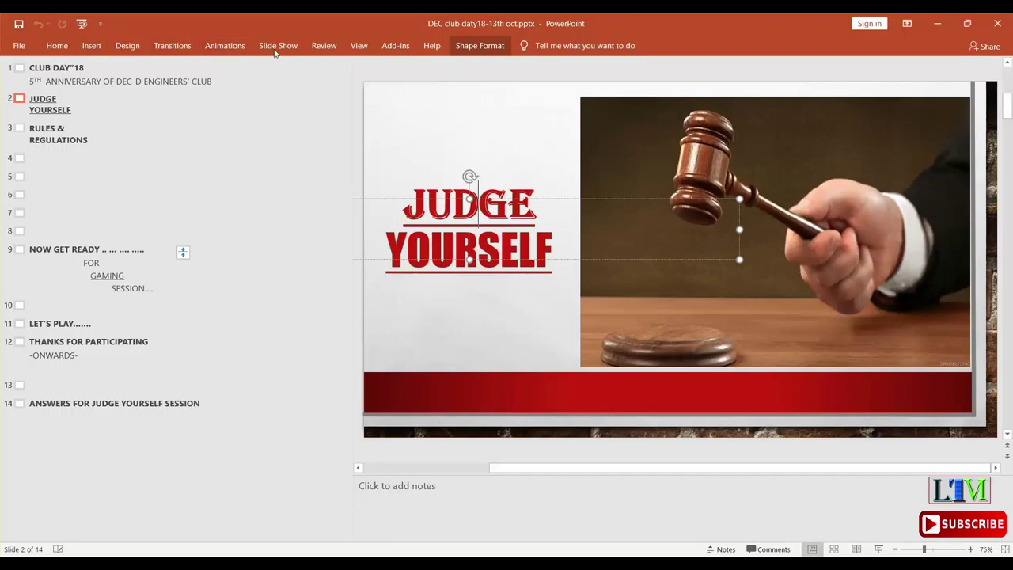
{"action": "left_click", "coordinate": [359, 45]}
{"action": "left_click", "coordinate": [19, 80]}
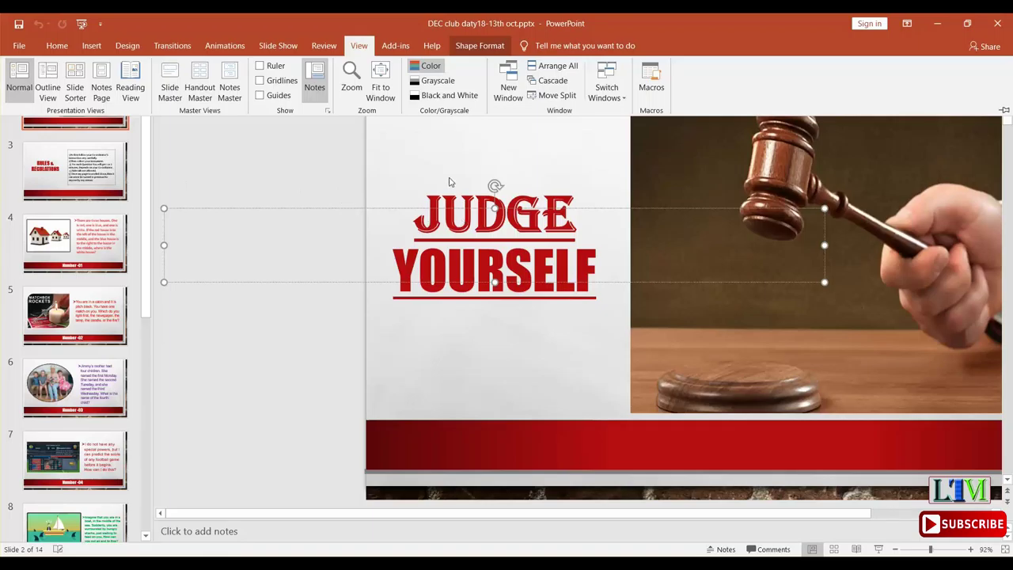
{"action": "left_click", "coordinate": [449, 182]}
{"action": "left_click", "coordinate": [601, 357]}
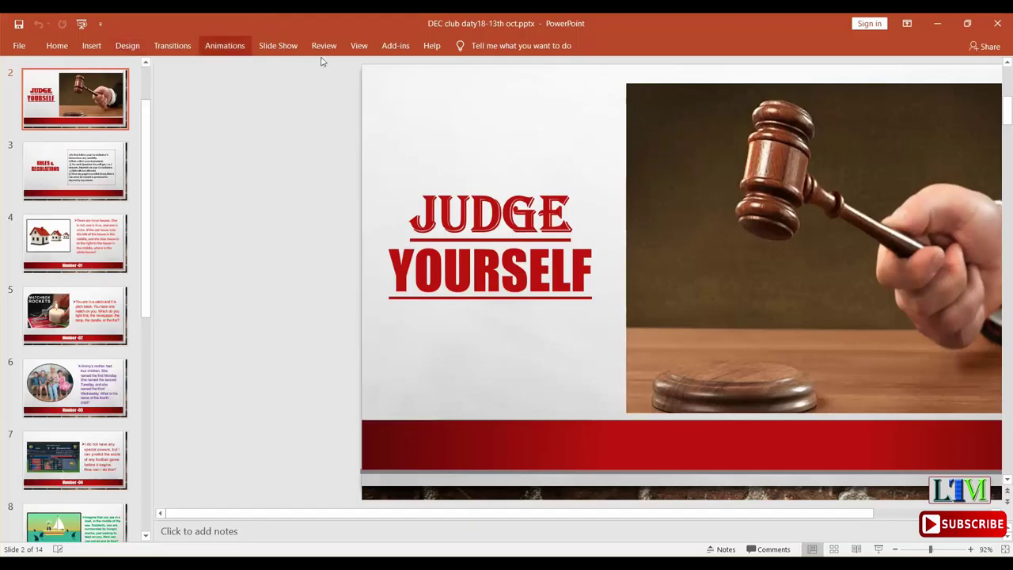
{"action": "left_click", "coordinate": [359, 45]}
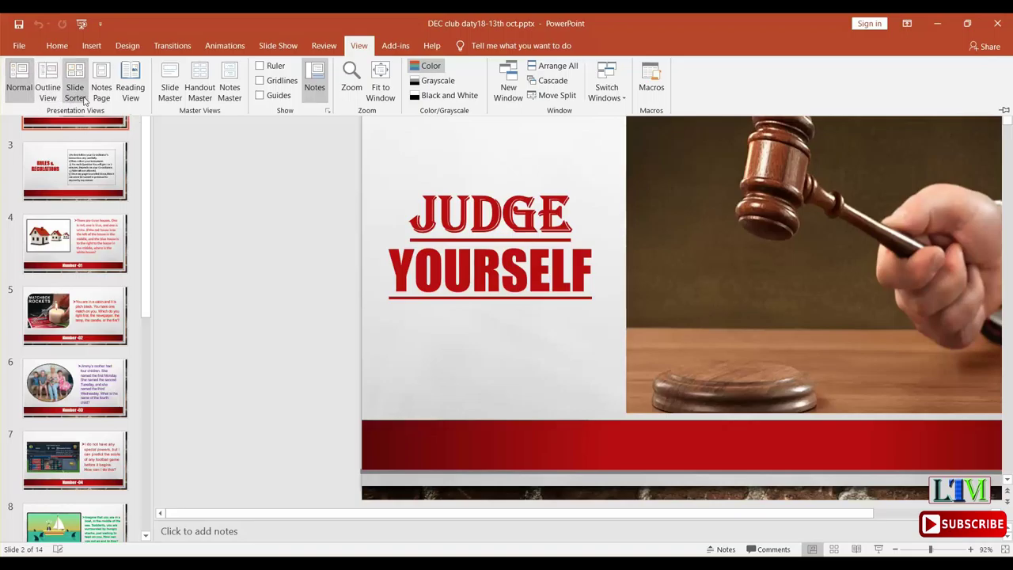
Lay the slides out in Slide Sorter and open slide 10, SOCCER Fight, in Reading View.
{"action": "left_click", "coordinate": [84, 101]}
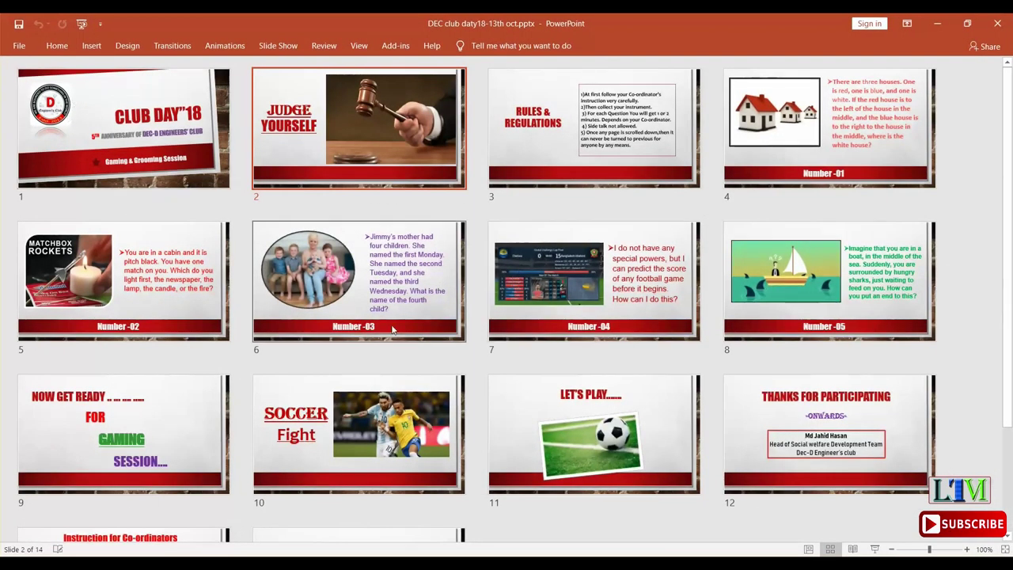
{"action": "scroll", "coordinate": [364, 331], "scroll_direction": "down", "scroll_amount": 3}
{"action": "scroll", "coordinate": [364, 331], "scroll_direction": "down", "scroll_amount": 1}
{"action": "scroll", "coordinate": [366, 331], "scroll_direction": "up", "scroll_amount": 3}
{"action": "scroll", "coordinate": [366, 331], "scroll_direction": "down", "scroll_amount": 3}
{"action": "left_click", "coordinate": [366, 331]}
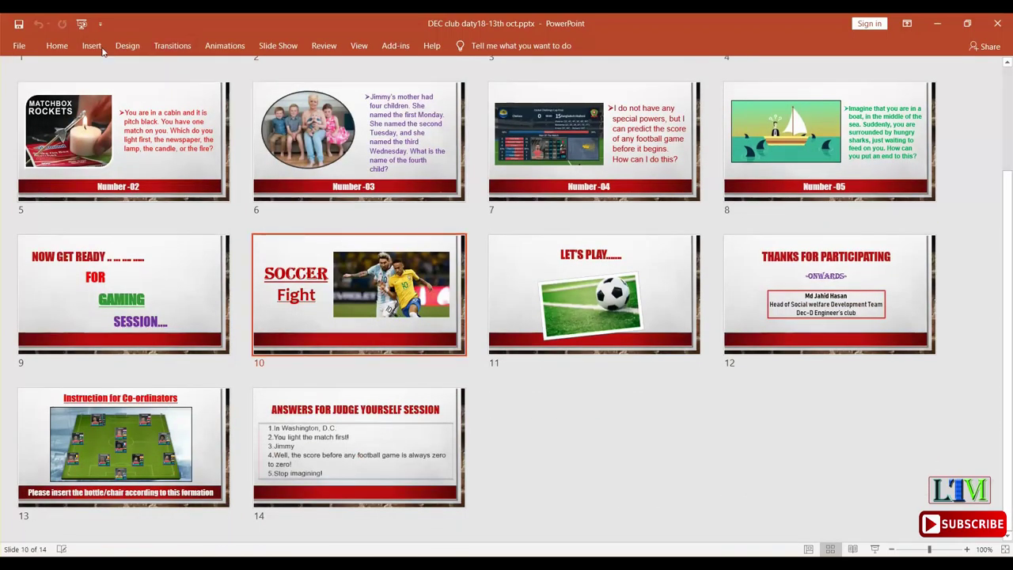
{"action": "left_click", "coordinate": [852, 549]}
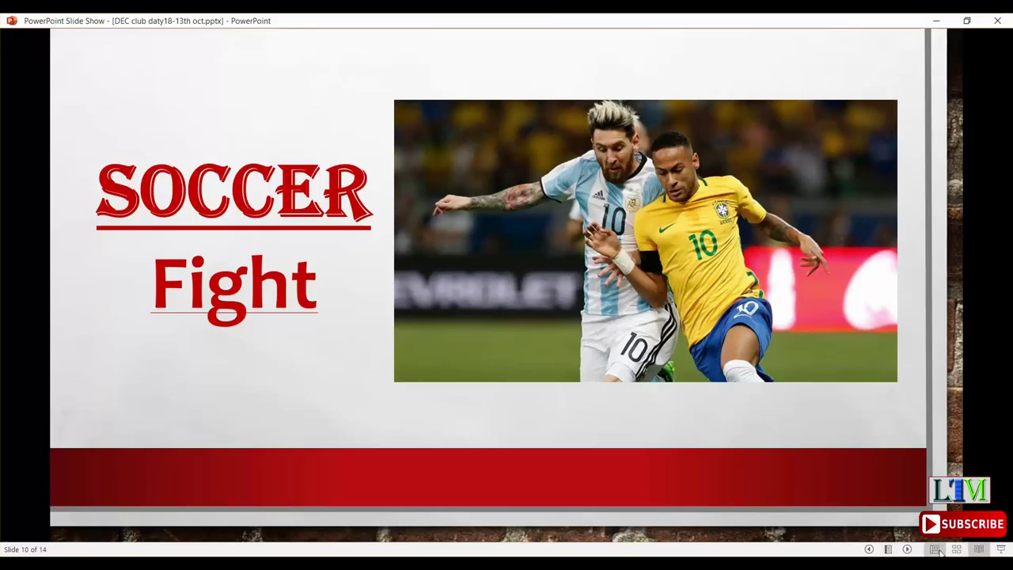
Switch back to Normal view, then reopen the deck in Reading View.
{"action": "left_click", "coordinate": [934, 549]}
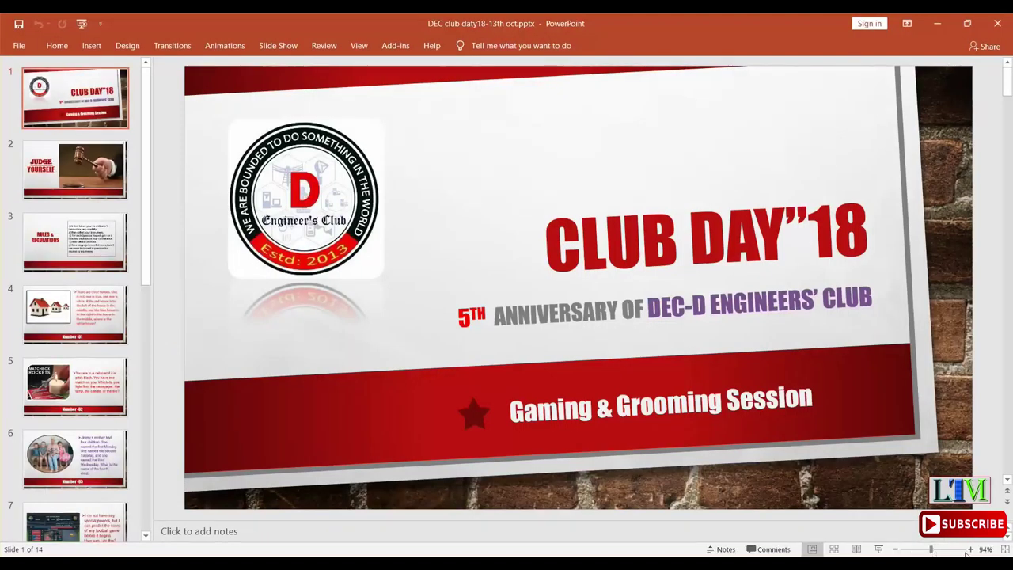
{"action": "left_click", "coordinate": [357, 45]}
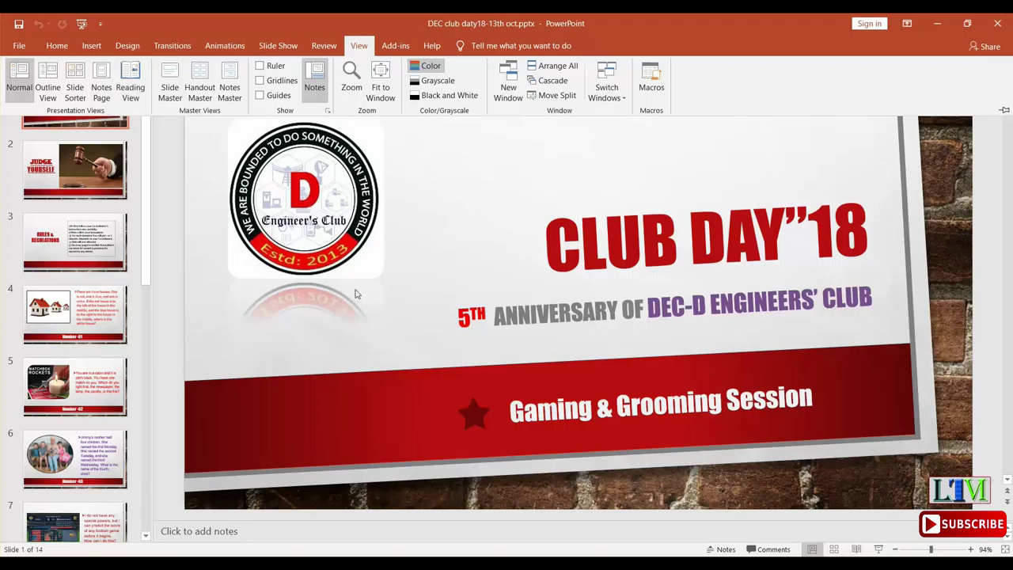
{"action": "left_click", "coordinate": [130, 94]}
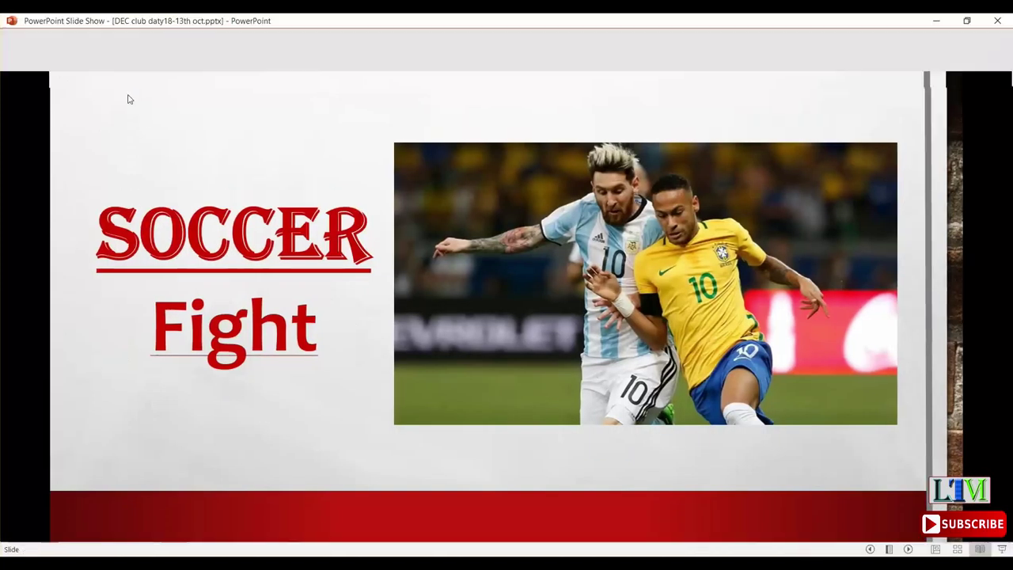
Page forward through several slides in Reading View, then exit back to Normal view.
{"action": "left_click", "coordinate": [622, 355]}
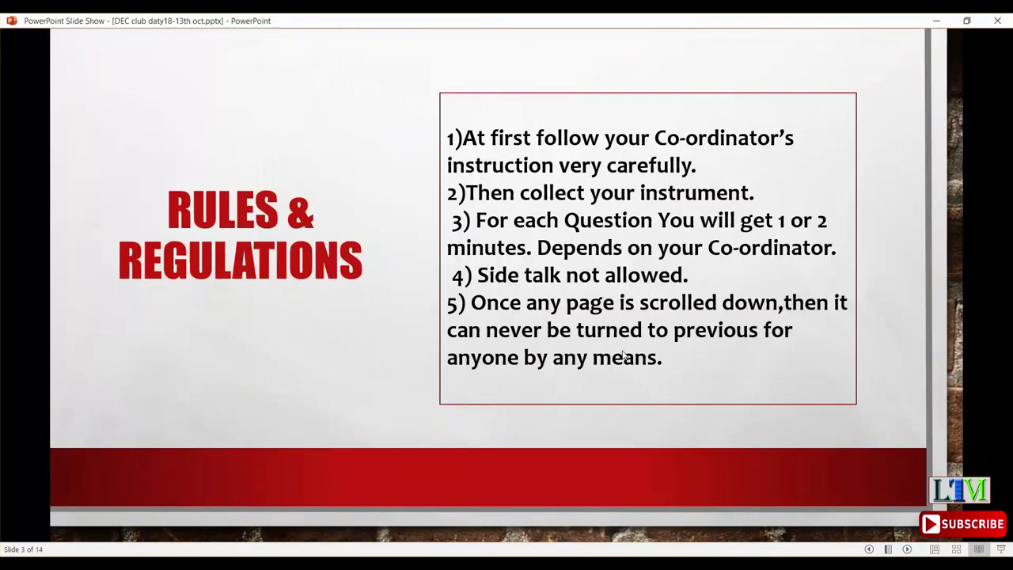
{"action": "key", "text": "Left"}
{"action": "left_click", "coordinate": [622, 355]}
{"action": "left_click", "coordinate": [622, 354]}
{"action": "left_click", "coordinate": [622, 354]}
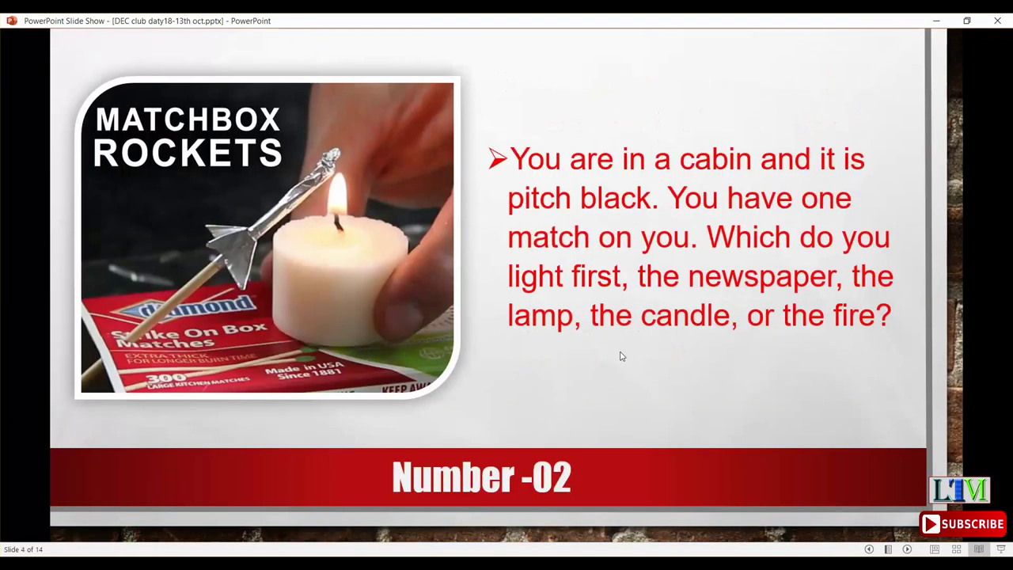
{"action": "left_click", "coordinate": [622, 356]}
{"action": "left_click", "coordinate": [603, 356]}
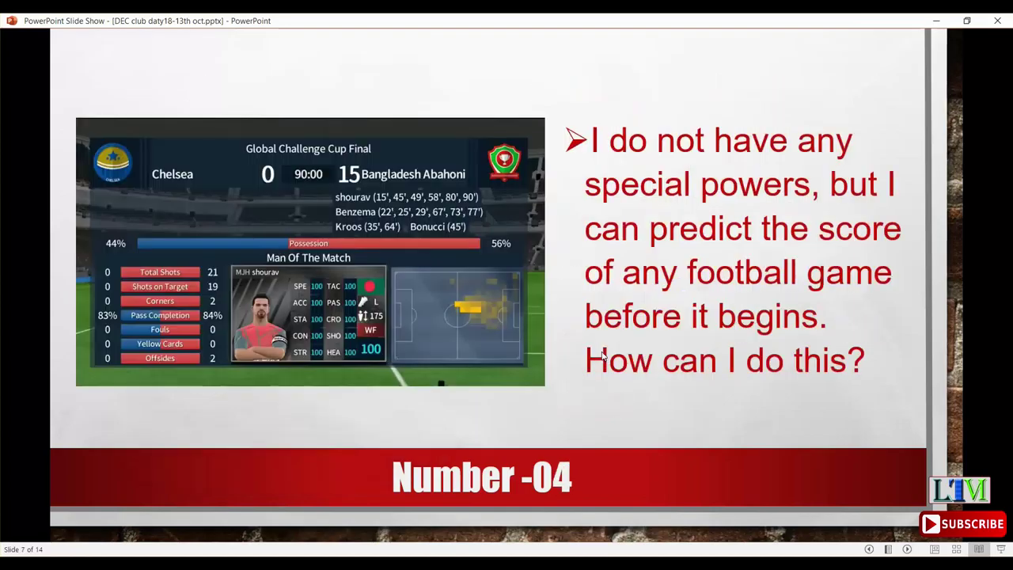
{"action": "key", "text": "Escape"}
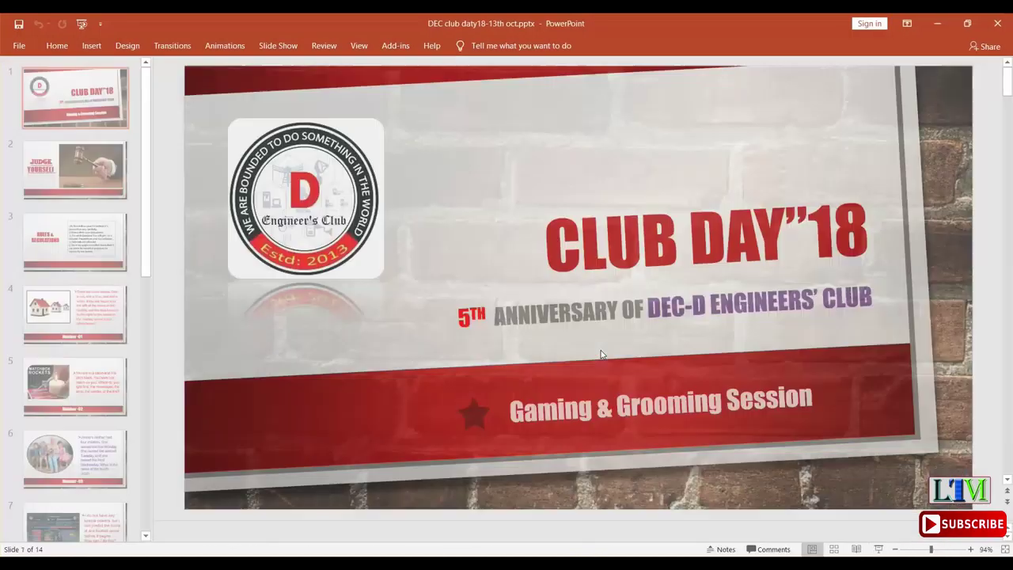
{"action": "left_click", "coordinate": [360, 46]}
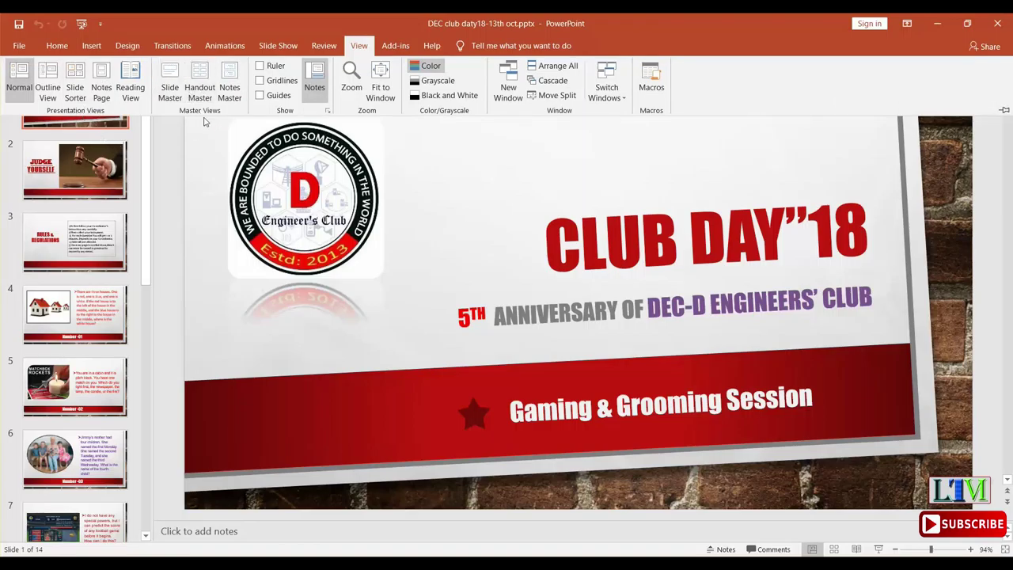
Open Slide Master view and browse the Panoramic Picture and Picture with Caption layouts.
{"action": "left_click", "coordinate": [169, 89]}
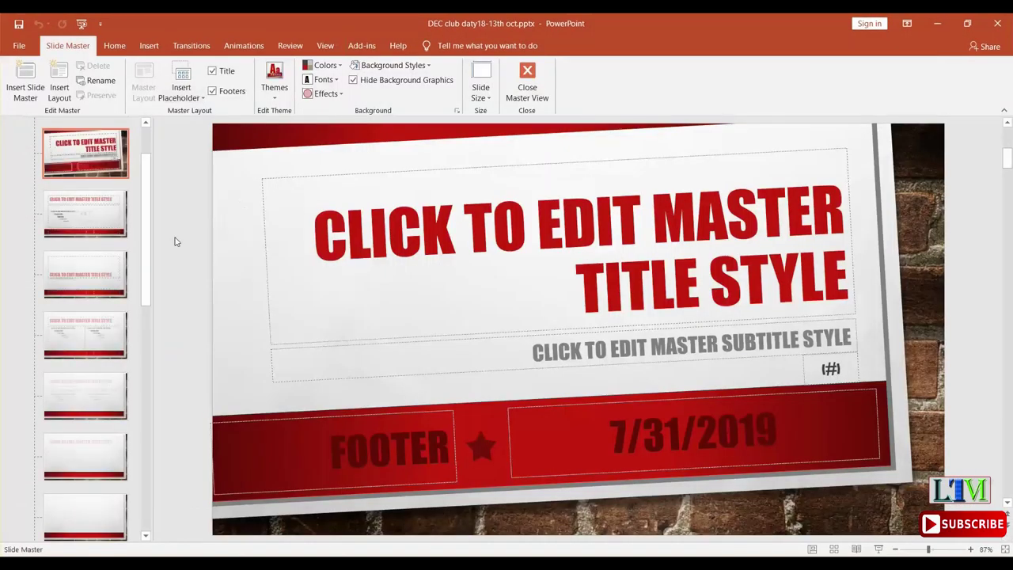
{"action": "left_click_drag", "start_coordinate": [142, 226], "coordinate": [135, 370]}
{"action": "scroll", "coordinate": [95, 332], "scroll_direction": "down", "scroll_amount": 1}
{"action": "left_click", "coordinate": [87, 300]}
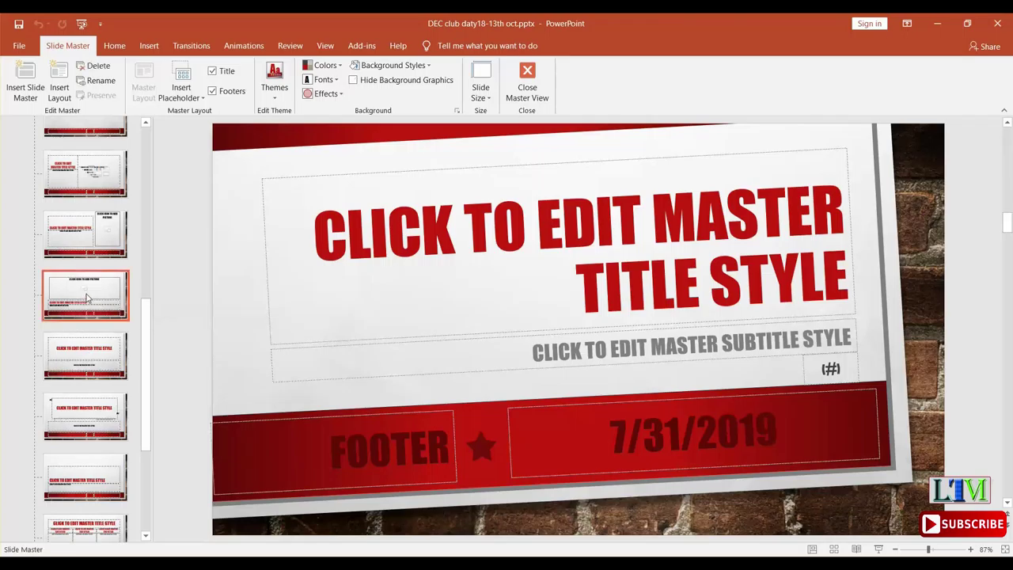
{"action": "left_click", "coordinate": [85, 238]}
{"action": "left_click", "coordinate": [91, 203]}
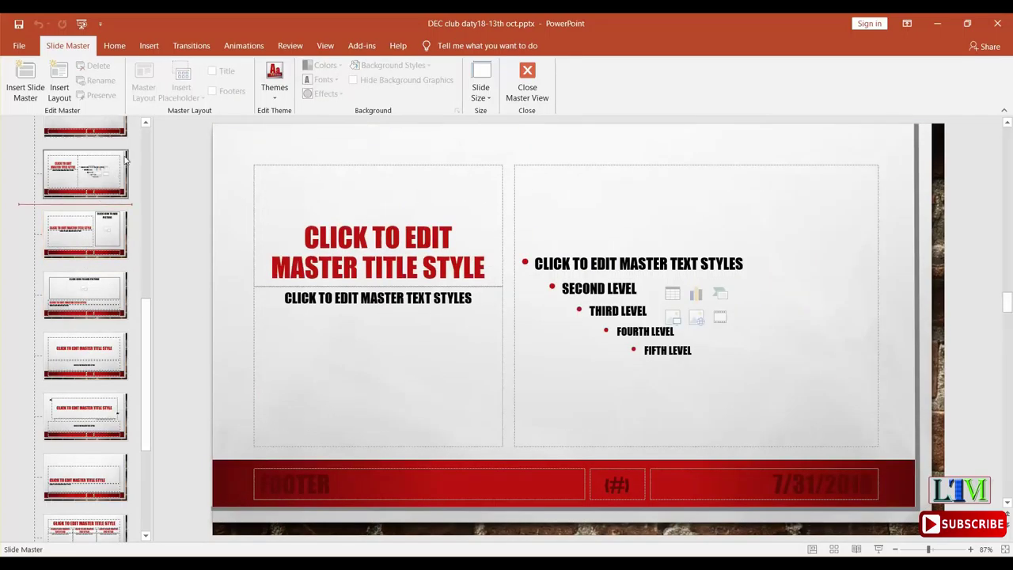
{"action": "key", "text": "Return"}
View the Title and Content and Section Header layouts, opening and dismissing the Themes gallery.
{"action": "left_click_drag", "start_coordinate": [150, 283], "coordinate": [150, 148]}
{"action": "left_click", "coordinate": [95, 272]}
{"action": "left_click", "coordinate": [95, 363]}
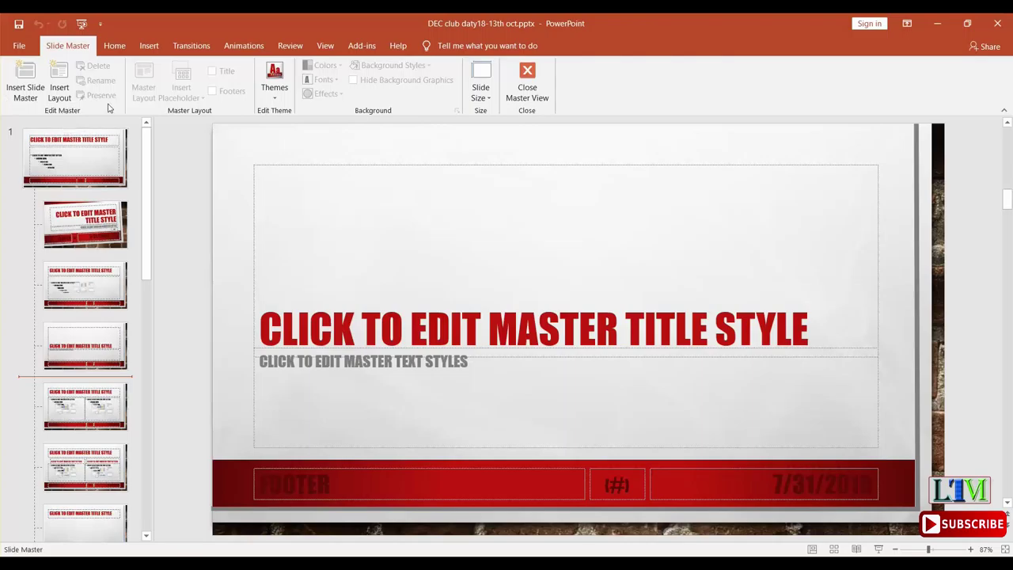
{"action": "left_click", "coordinate": [276, 93]}
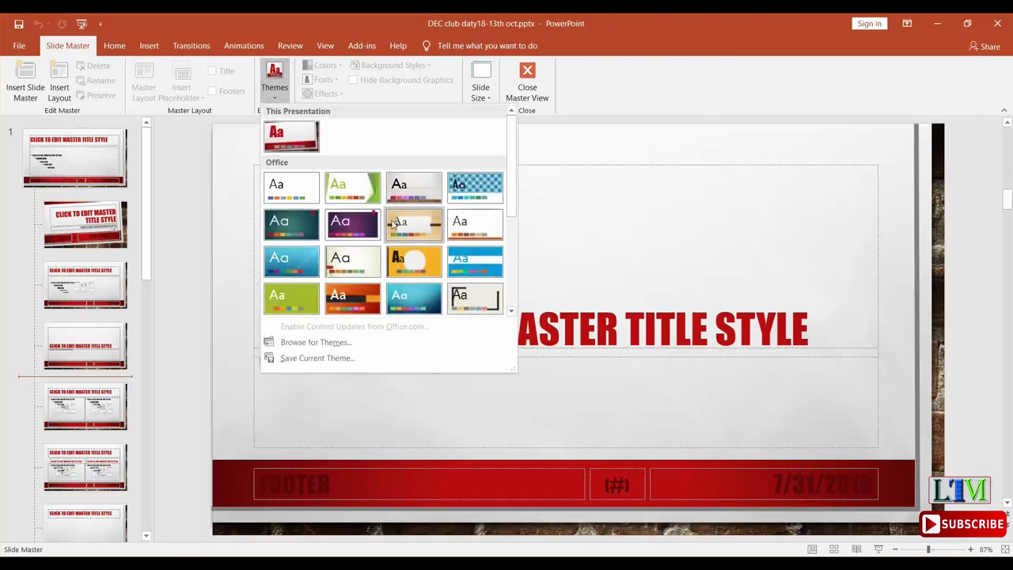
{"action": "key", "text": "Escape"}
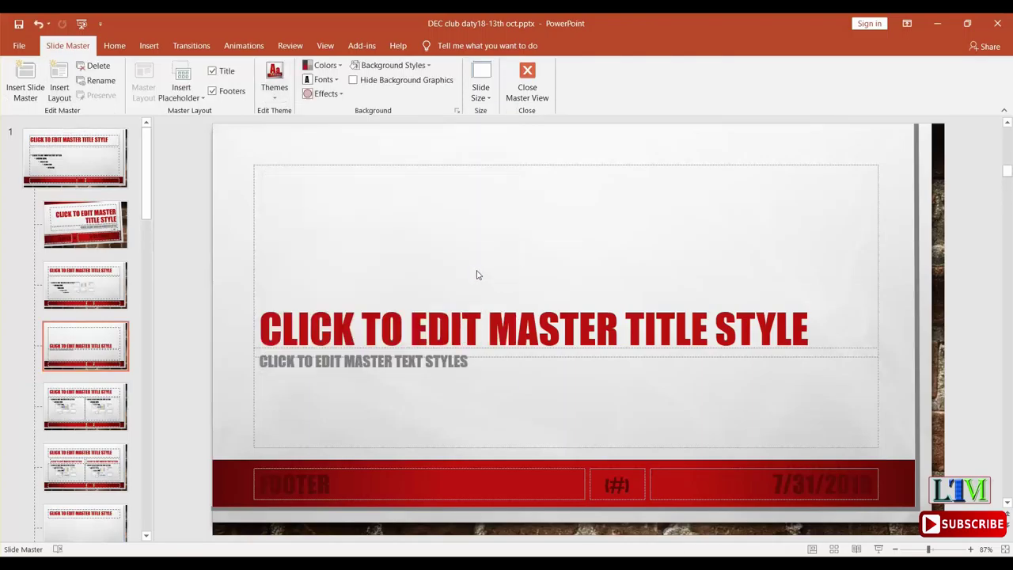
{"action": "mouse_move", "coordinate": [146, 202]}
{"action": "left_mouse_down"}
{"action": "mouse_move", "coordinate": [147, 224]}
{"action": "mouse_move", "coordinate": [105, 229]}
{"action": "mouse_move", "coordinate": [171, 121]}
{"action": "left_mouse_up"}
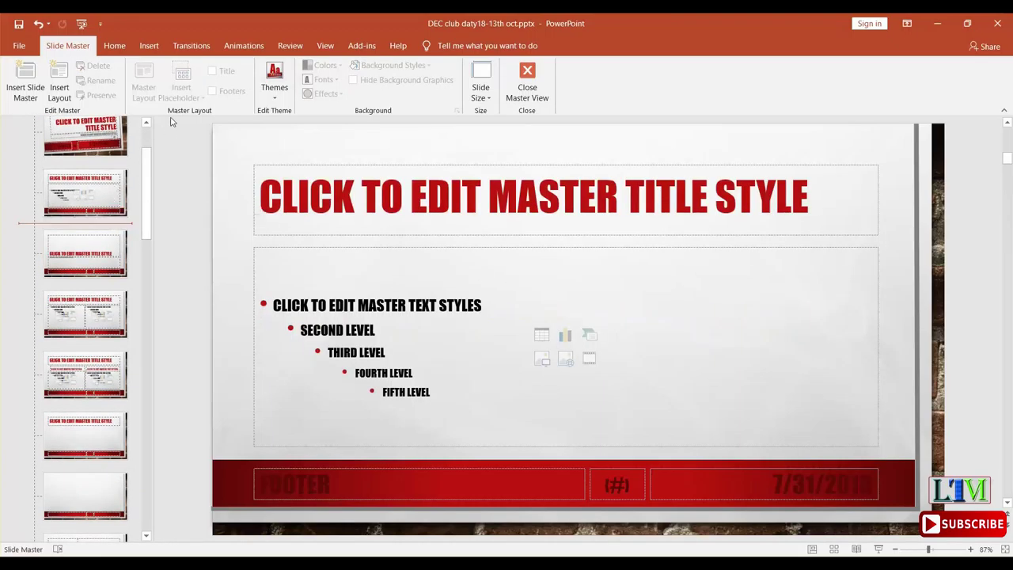
Try Insert Slide Master and Master Layout options without applying them, then close Master View.
{"action": "left_click", "coordinate": [24, 92]}
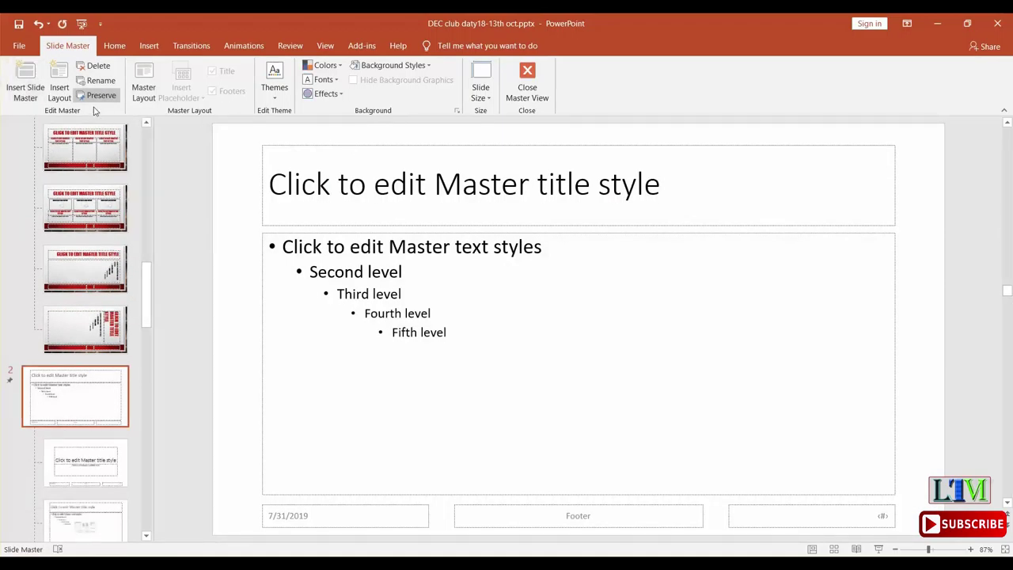
{"action": "left_click", "coordinate": [144, 92]}
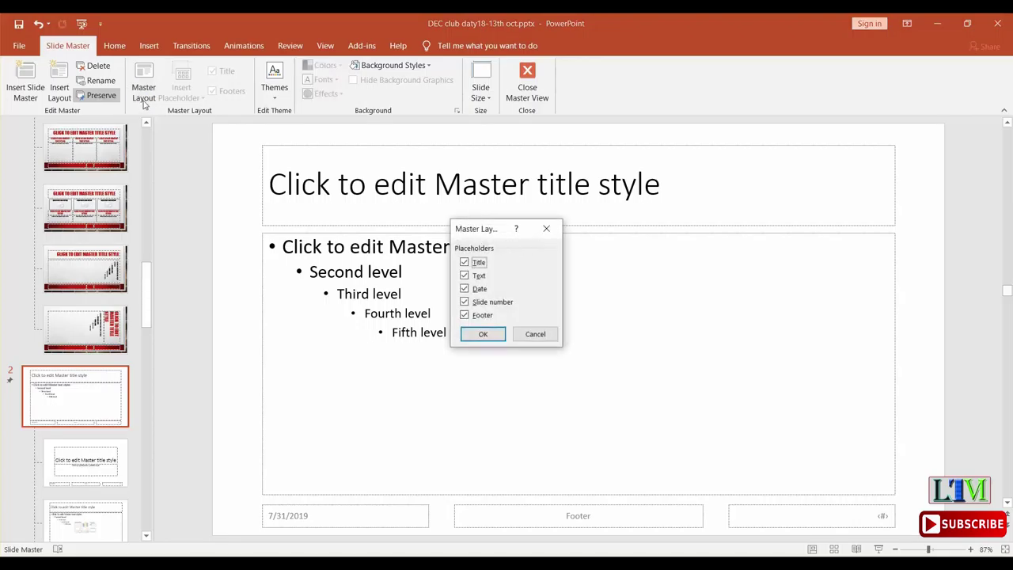
{"action": "left_click", "coordinate": [465, 263]}
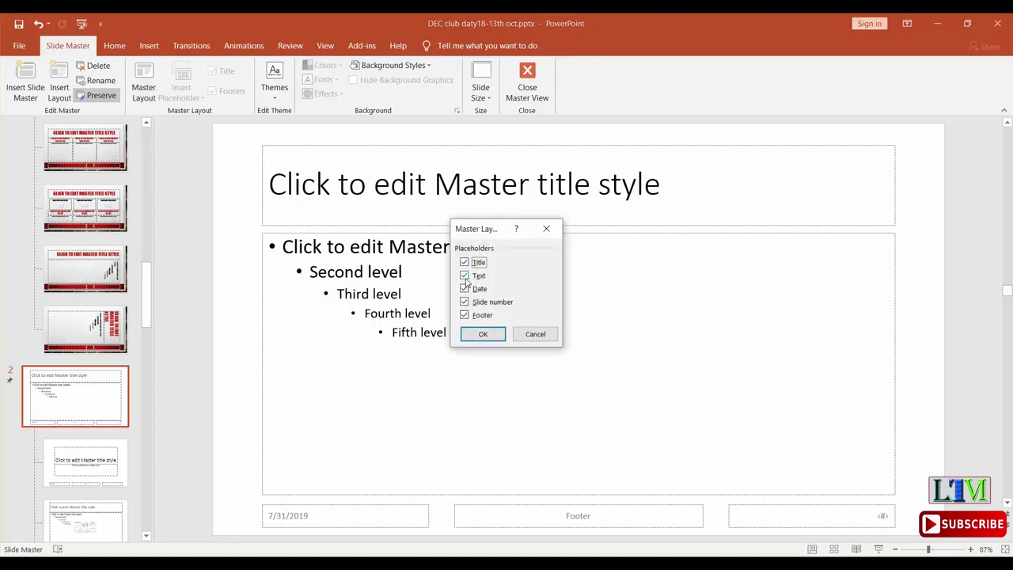
{"action": "left_click", "coordinate": [536, 335]}
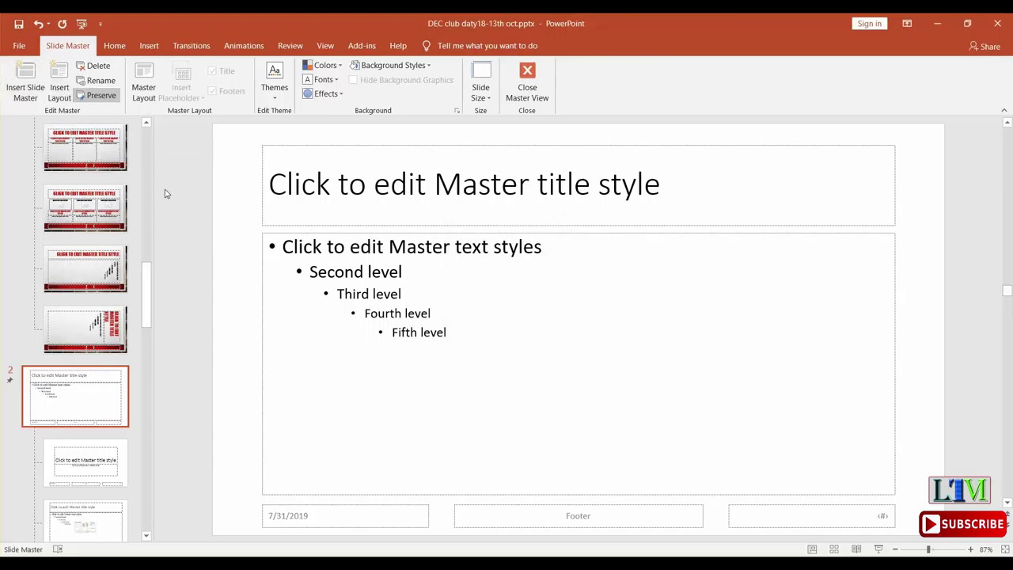
{"action": "left_click", "coordinate": [527, 79]}
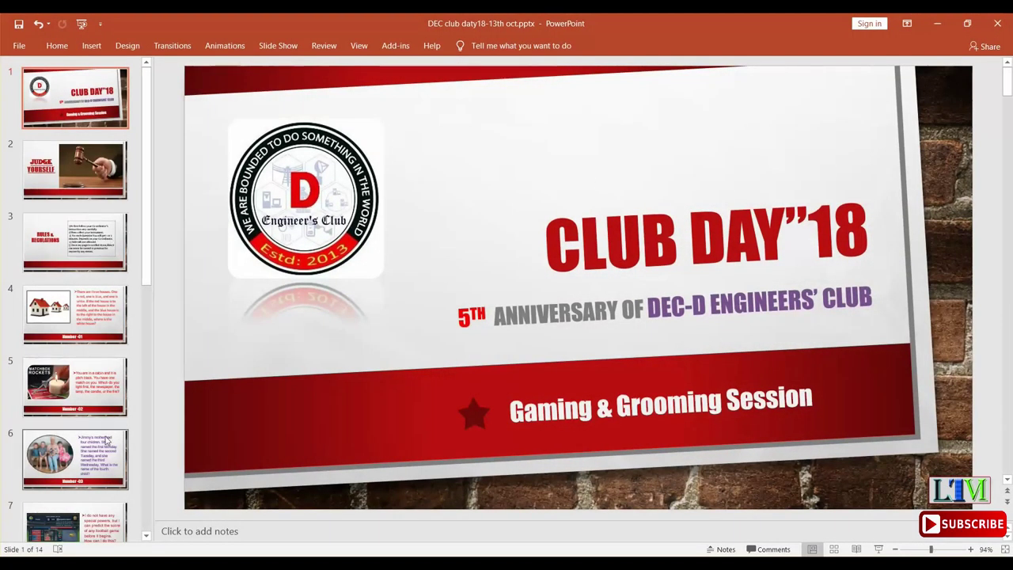
Select slide 6, then open the Handout Master with its six slide placeholders.
{"action": "left_click", "coordinate": [103, 448]}
{"action": "scroll", "coordinate": [384, 389], "scroll_direction": "down", "scroll_amount": 3}
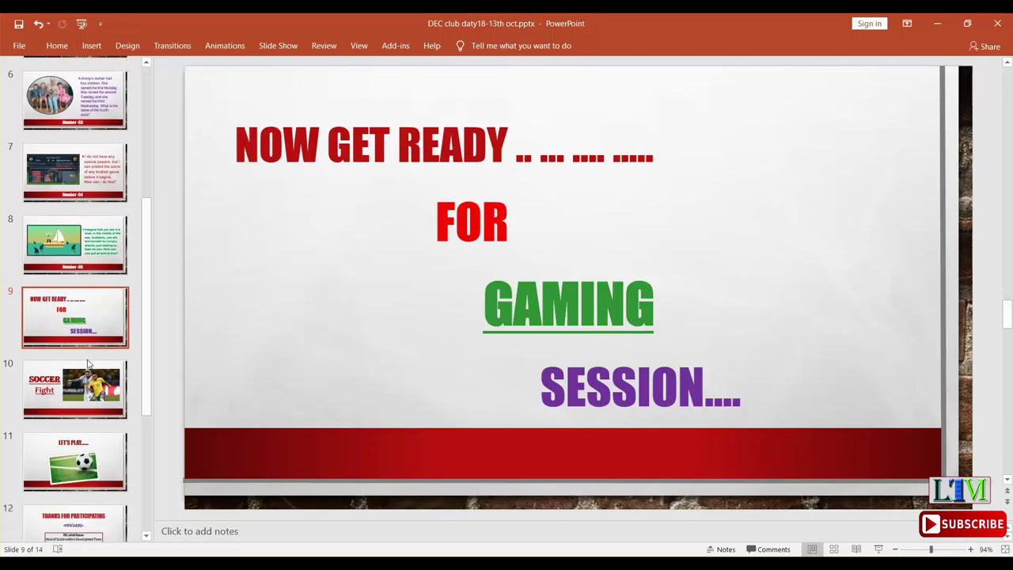
{"action": "scroll", "coordinate": [93, 340], "scroll_direction": "up", "scroll_amount": 3}
{"action": "scroll", "coordinate": [94, 340], "scroll_direction": "up", "scroll_amount": 3}
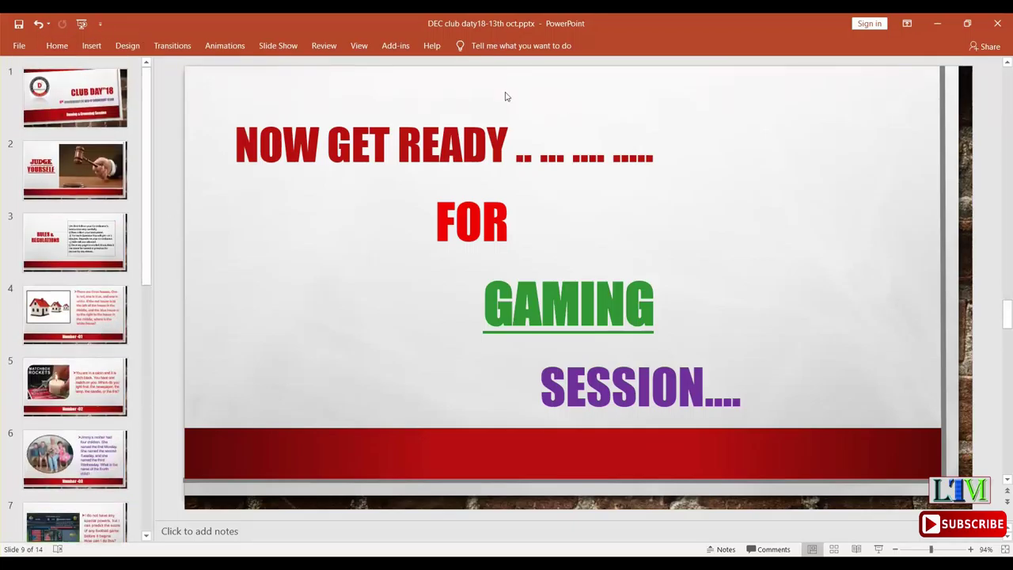
{"action": "left_click", "coordinate": [323, 45]}
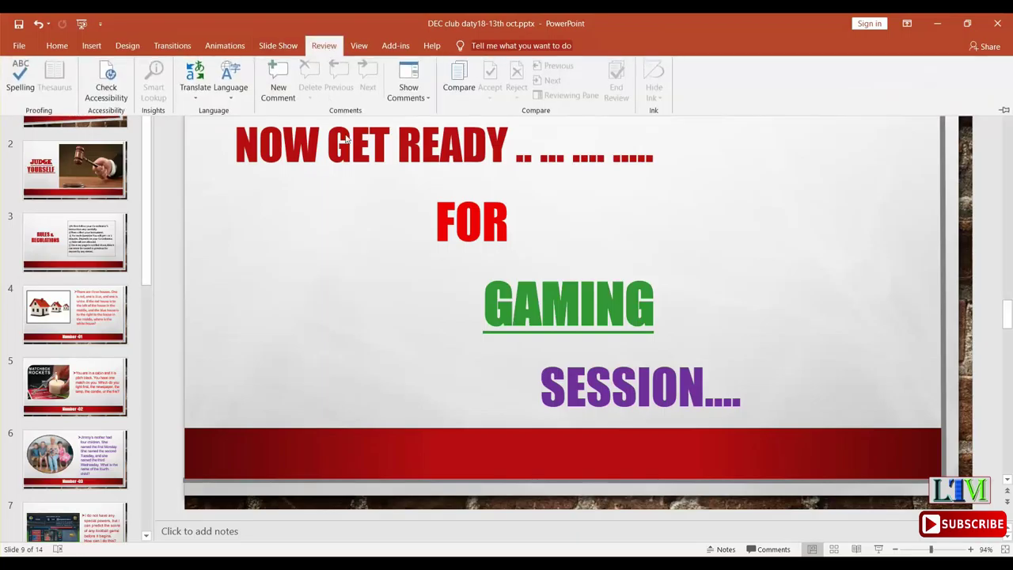
{"action": "left_click", "coordinate": [360, 47]}
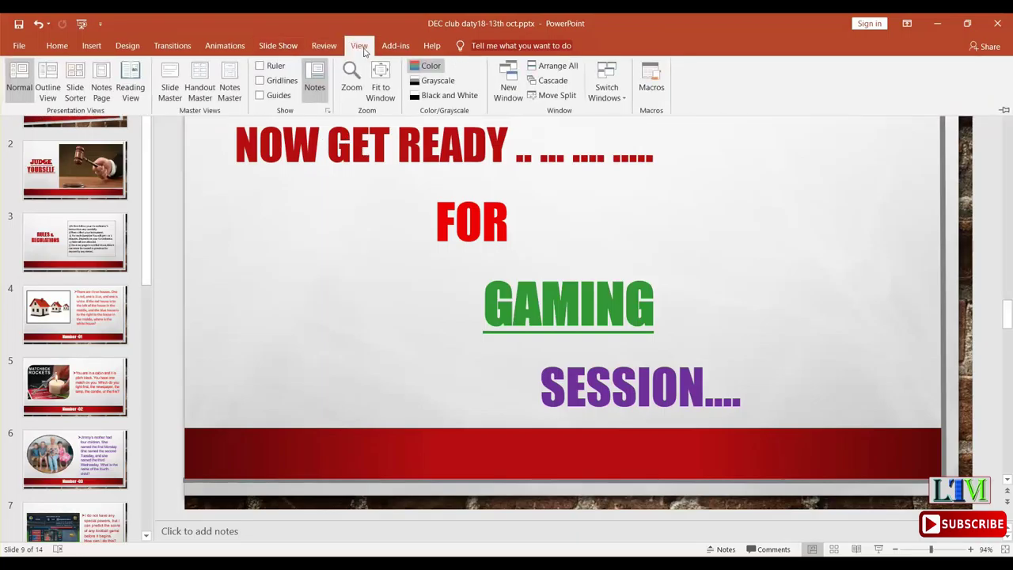
{"action": "left_click", "coordinate": [204, 100]}
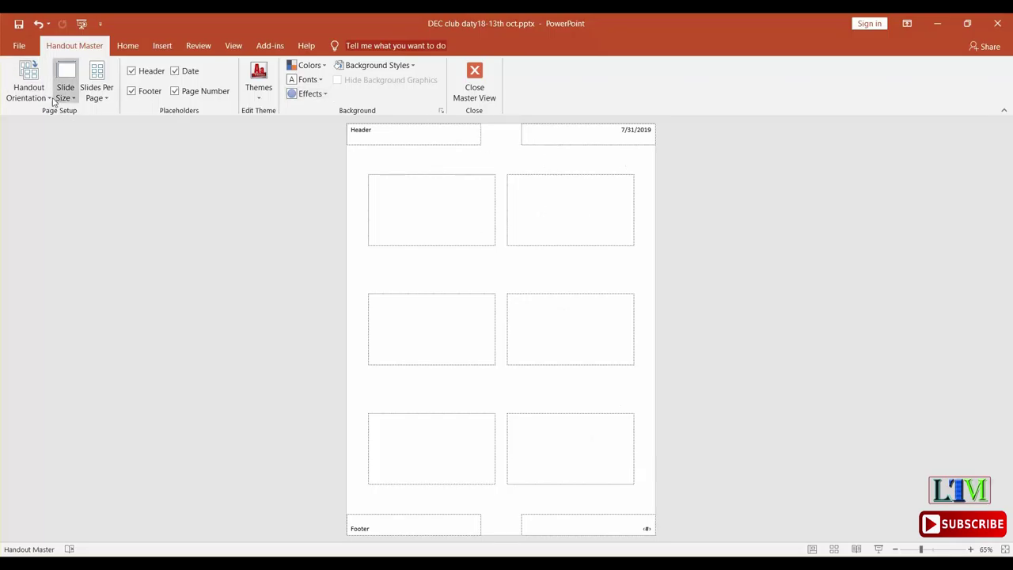
Make the handout page Landscape, glance at the Themes gallery, and close Master View.
{"action": "left_click", "coordinate": [29, 91]}
{"action": "left_click", "coordinate": [51, 146]}
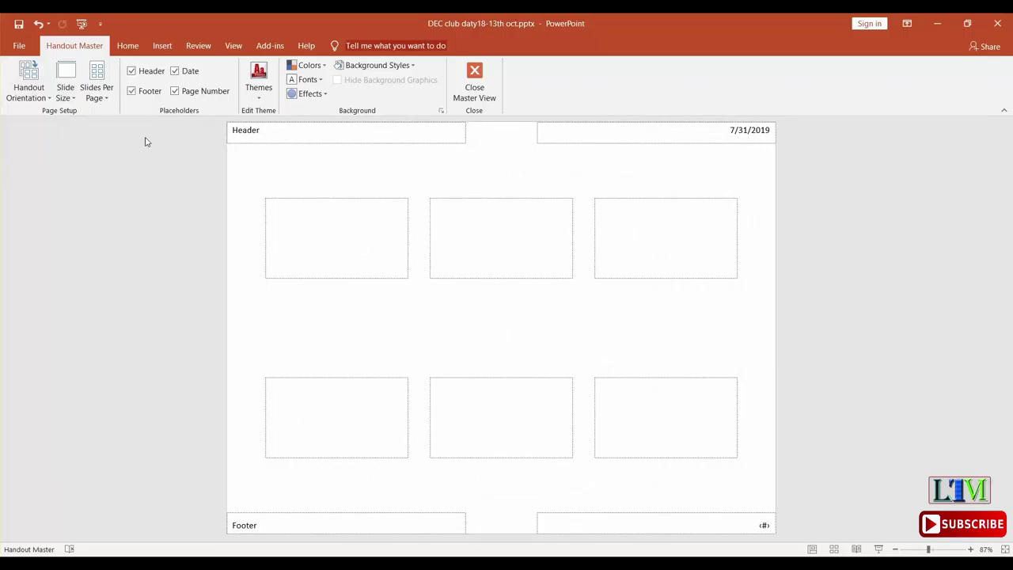
{"action": "left_click", "coordinate": [257, 98]}
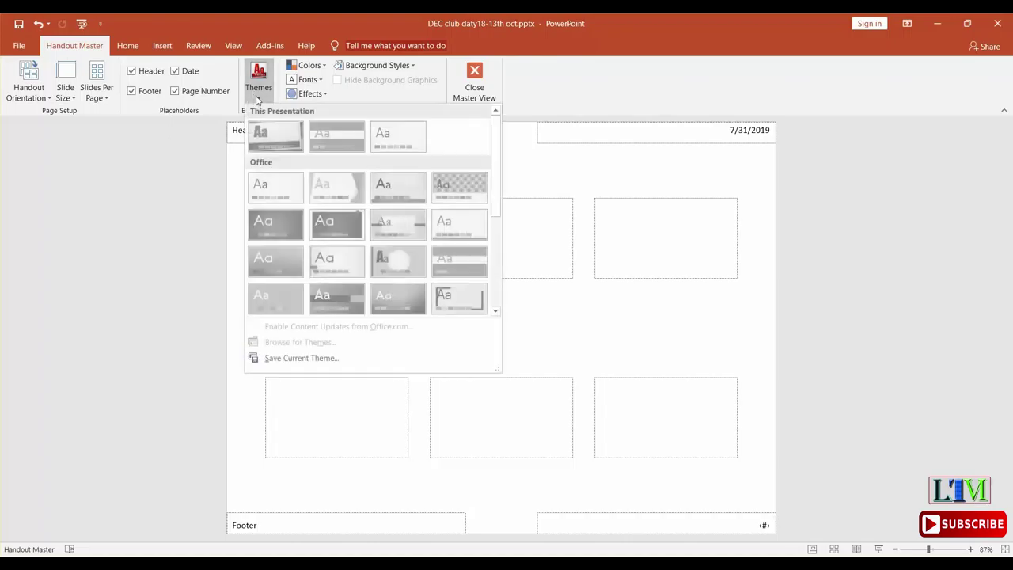
{"action": "left_click", "coordinate": [46, 179]}
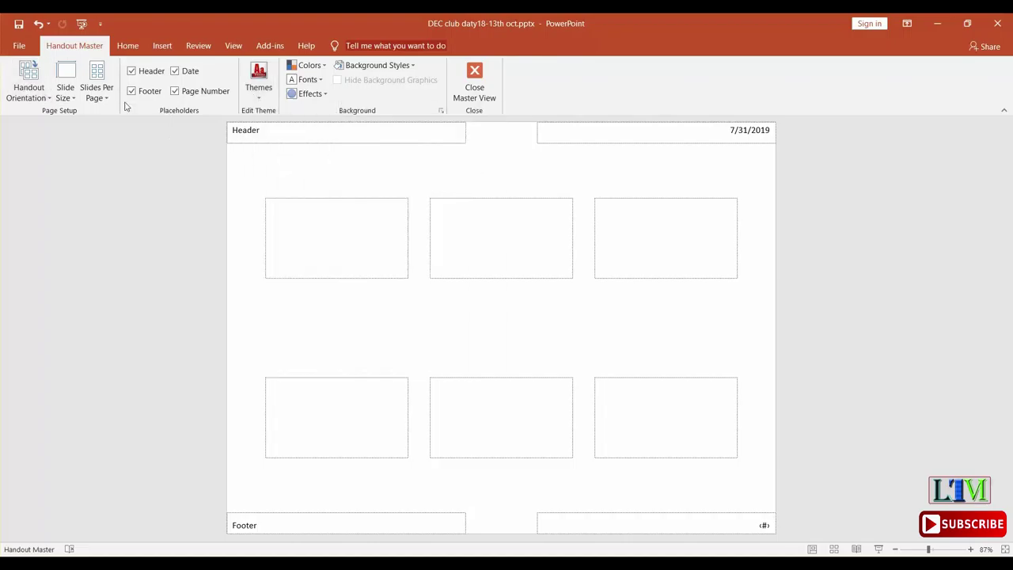
{"action": "left_click", "coordinate": [485, 97]}
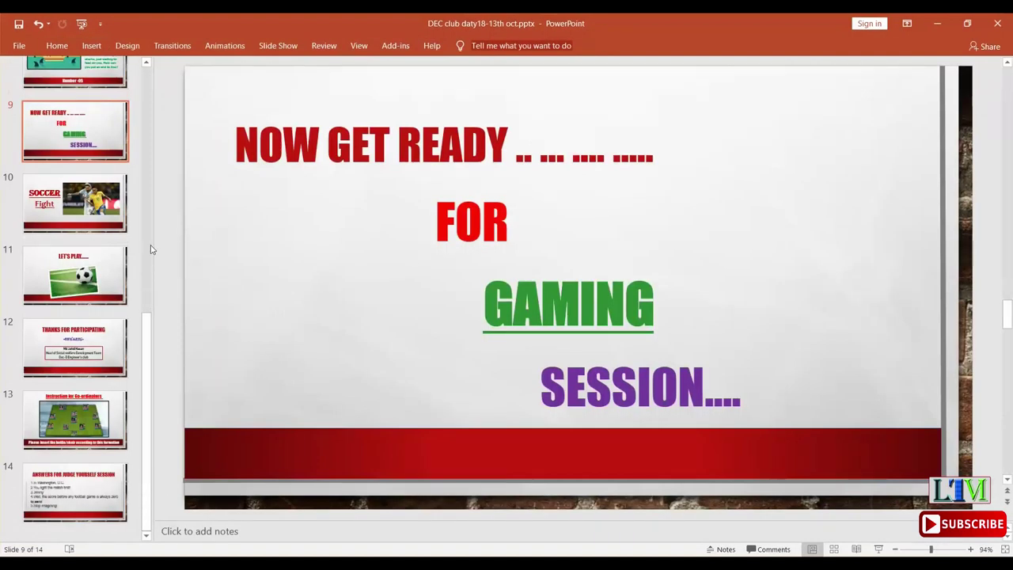
Scroll up to slide 2 and open the Notes Master from the View tab.
{"action": "scroll", "coordinate": [158, 237], "scroll_direction": "up", "scroll_amount": 4}
{"action": "scroll", "coordinate": [163, 229], "scroll_direction": "up", "scroll_amount": 3}
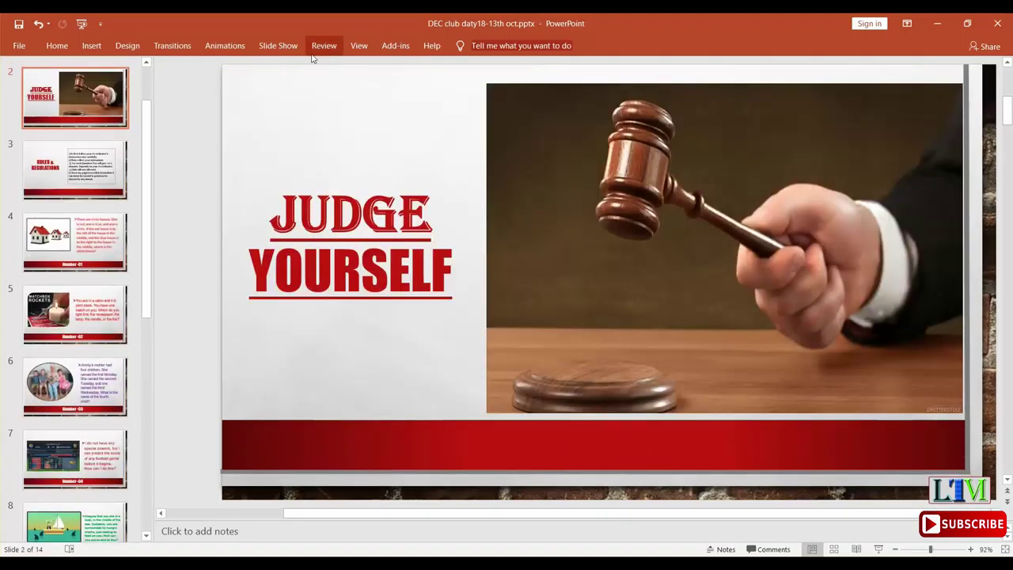
{"action": "left_click", "coordinate": [358, 47]}
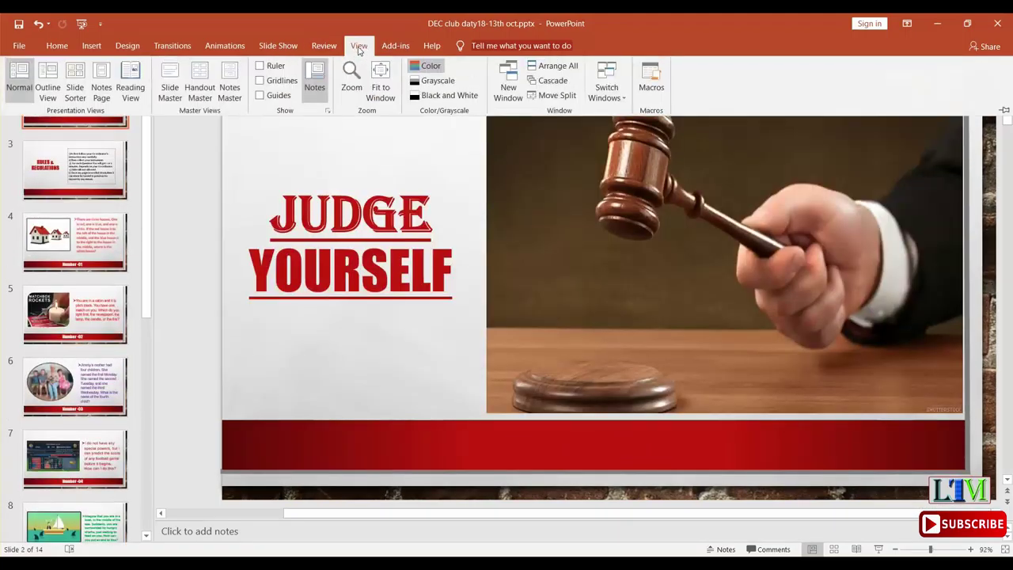
{"action": "left_click", "coordinate": [229, 92]}
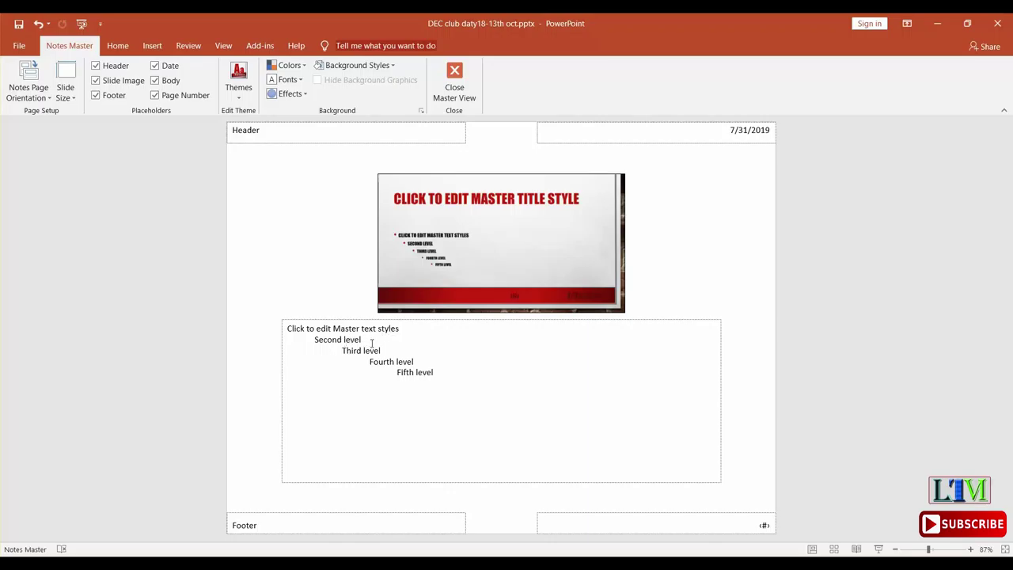
Rename the notes master's 'Second level' body text to 'Second step', adding a new line below it.
{"action": "left_click", "coordinate": [358, 339]}
{"action": "type", "text": "step"}
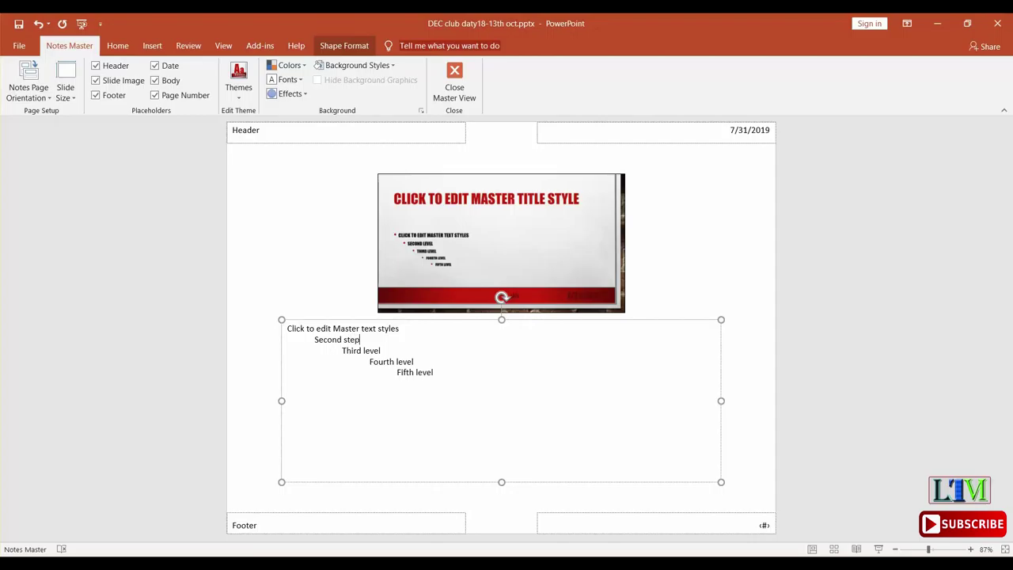
{"action": "key", "text": "Return"}
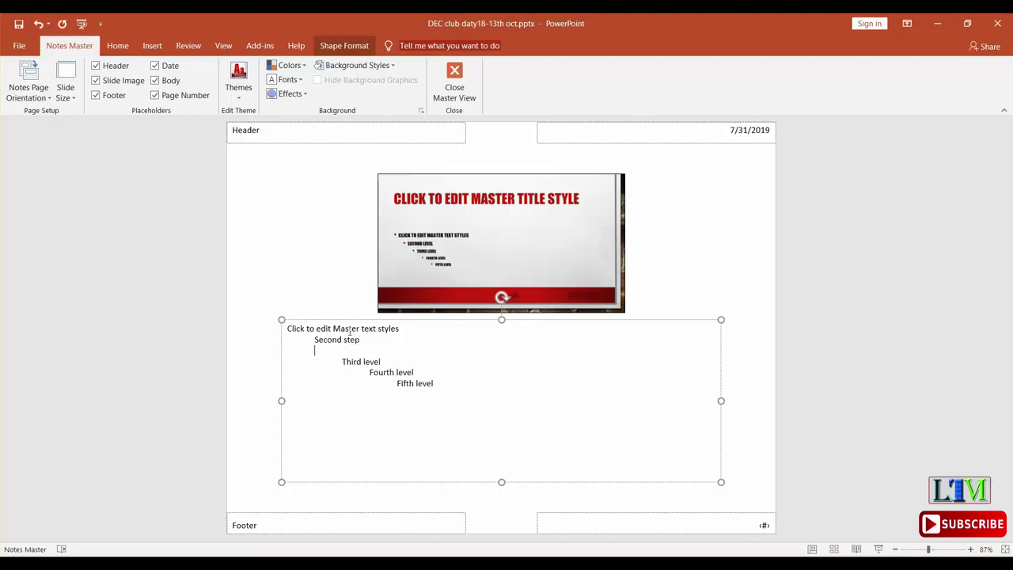
{"action": "key", "text": "BackSpace"}
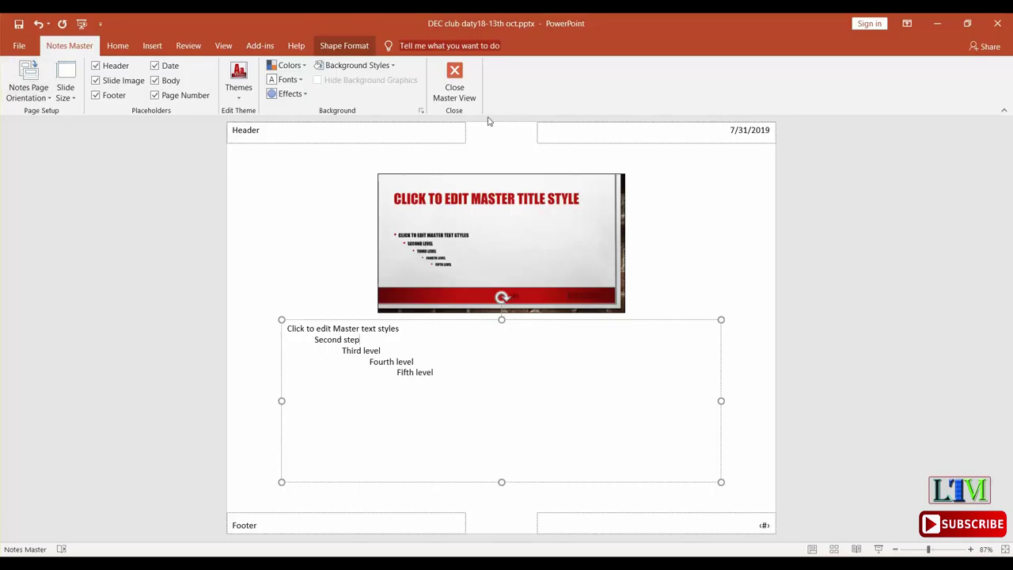
Close the notes master and scroll down the slide thumbnails toward the end of the deck.
{"action": "left_click", "coordinate": [454, 83]}
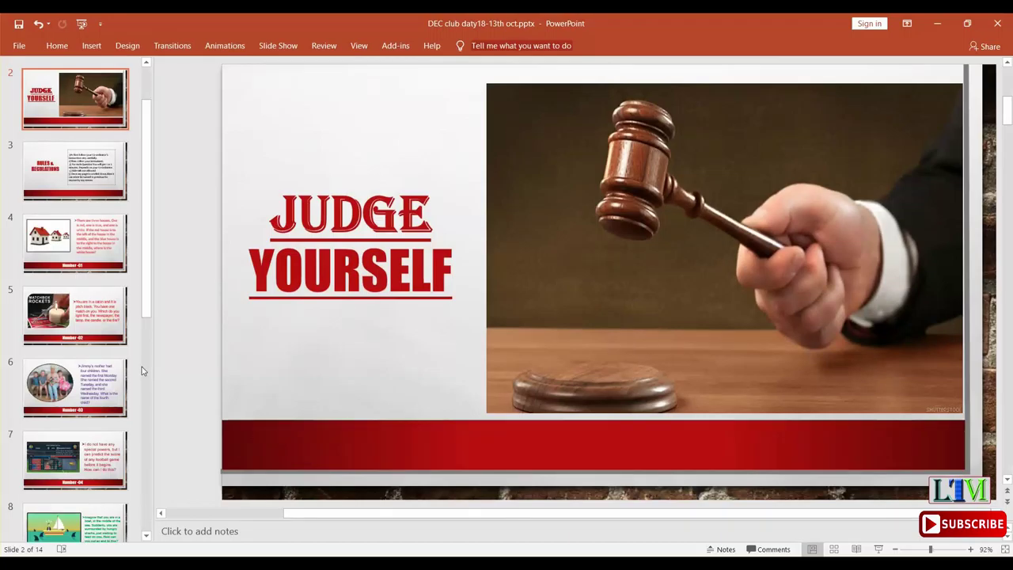
{"action": "scroll", "coordinate": [119, 364], "scroll_direction": "down", "scroll_amount": 3}
{"action": "scroll", "coordinate": [110, 352], "scroll_direction": "down", "scroll_amount": 2}
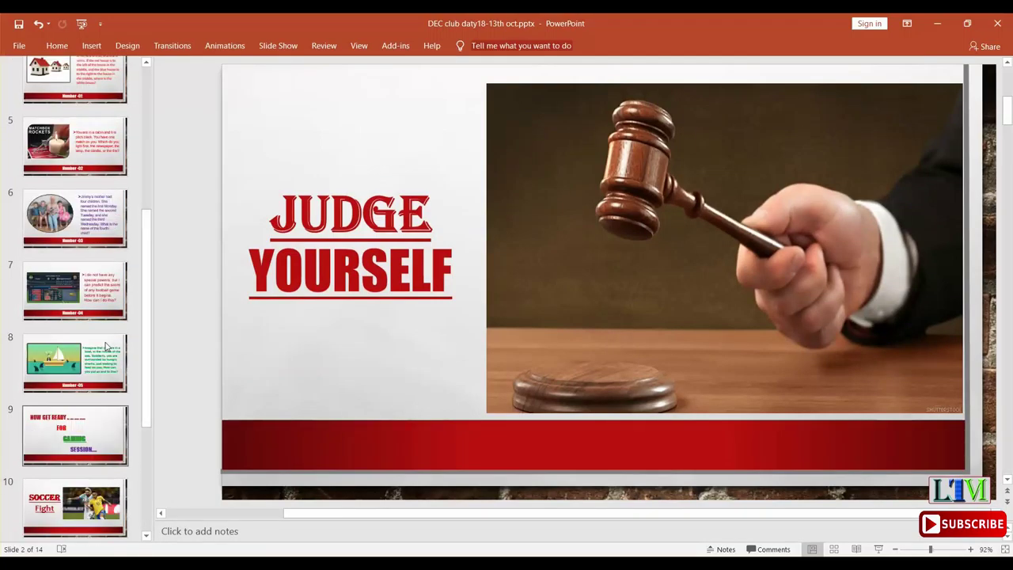
{"action": "scroll", "coordinate": [105, 346], "scroll_direction": "up", "scroll_amount": 5}
{"action": "scroll", "coordinate": [105, 338], "scroll_direction": "down", "scroll_amount": 2}
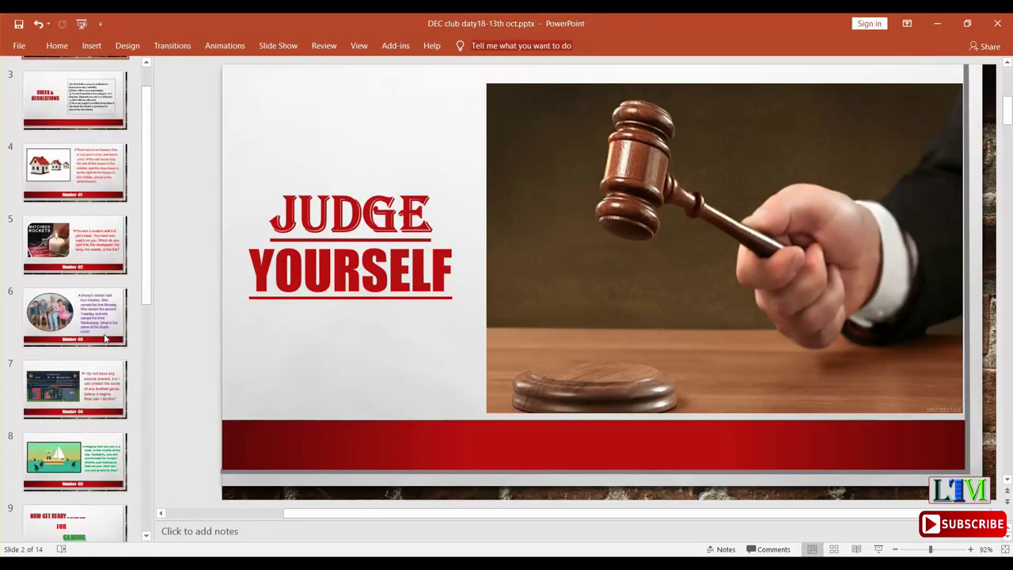
{"action": "scroll", "coordinate": [105, 338], "scroll_direction": "down", "scroll_amount": 2}
{"action": "scroll", "coordinate": [105, 341], "scroll_direction": "down", "scroll_amount": 1}
{"action": "scroll", "coordinate": [104, 342], "scroll_direction": "down", "scroll_amount": 2}
{"action": "scroll", "coordinate": [104, 345], "scroll_direction": "down", "scroll_amount": 1}
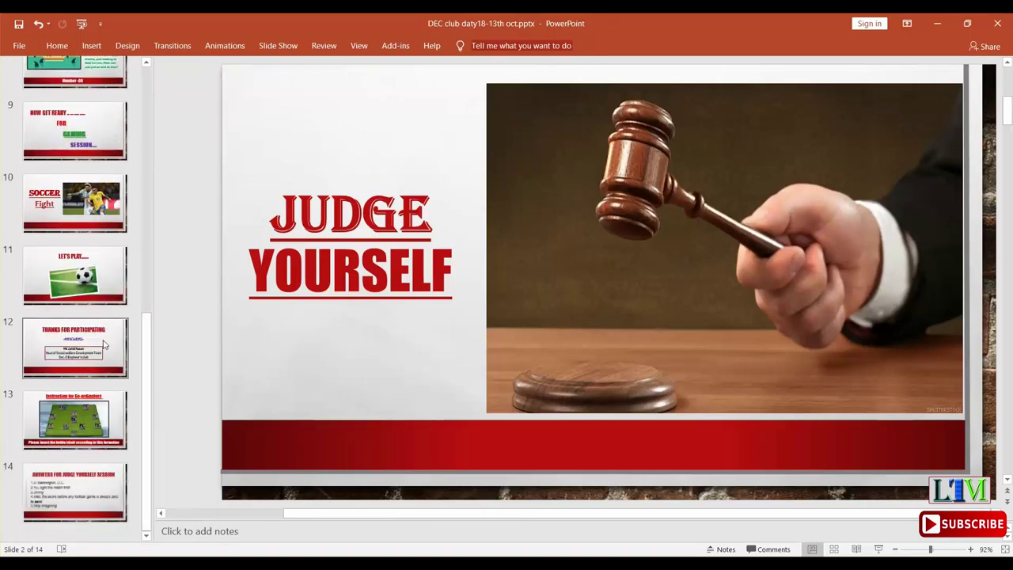
Show slide 12, then slide 13, Instruction for Co-ordinators.
{"action": "left_click", "coordinate": [99, 354]}
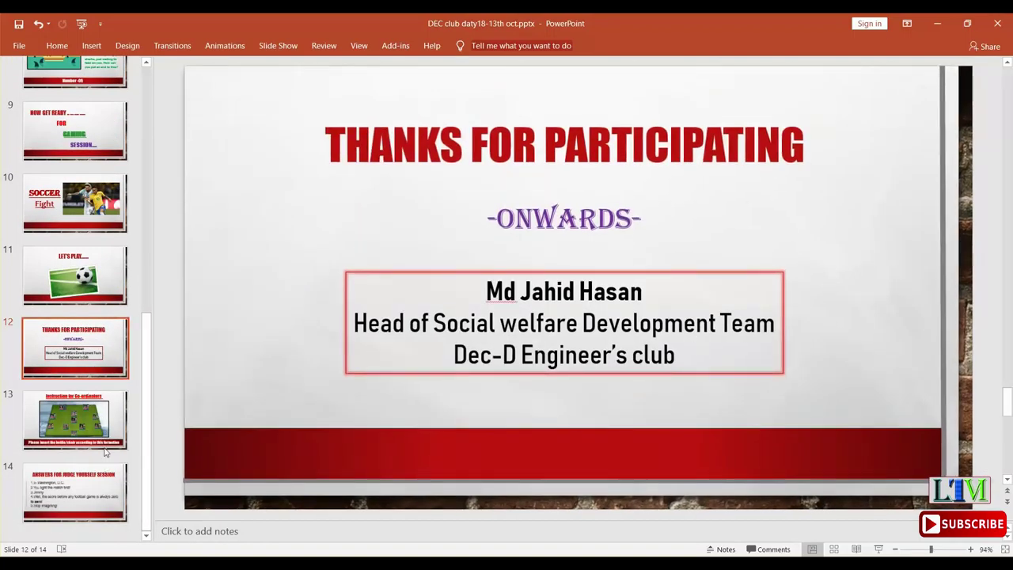
{"action": "left_click", "coordinate": [99, 394]}
{"action": "scroll", "coordinate": [99, 382], "scroll_direction": "up", "scroll_amount": 3}
{"action": "scroll", "coordinate": [99, 380], "scroll_direction": "up", "scroll_amount": 2}
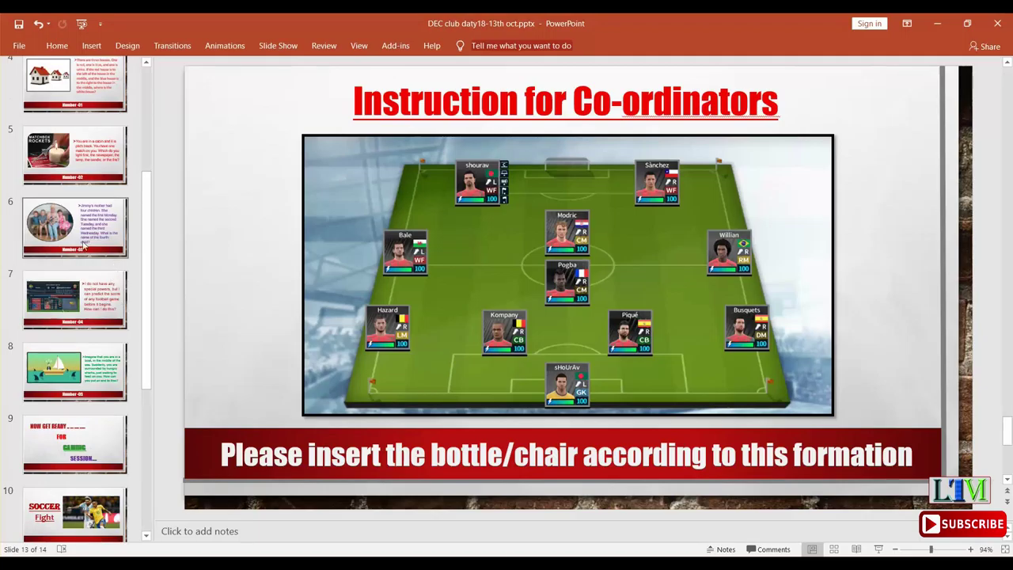
{"action": "scroll", "coordinate": [60, 311], "scroll_direction": "up", "scroll_amount": 2}
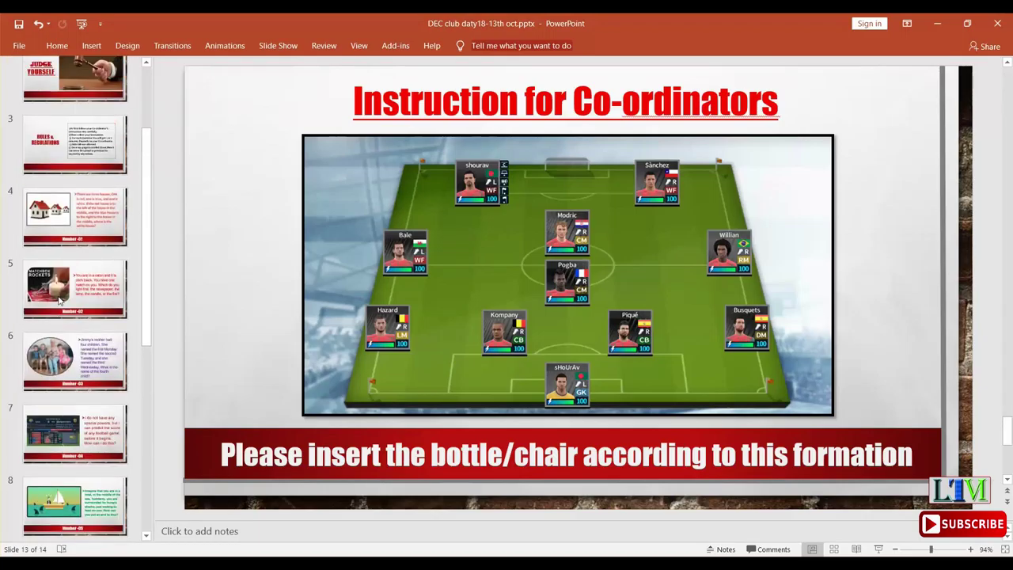
{"action": "scroll", "coordinate": [65, 290], "scroll_direction": "up", "scroll_amount": 2}
Reopen the Notes Master and select its notes body placeholder.
{"action": "left_click", "coordinate": [372, 45]}
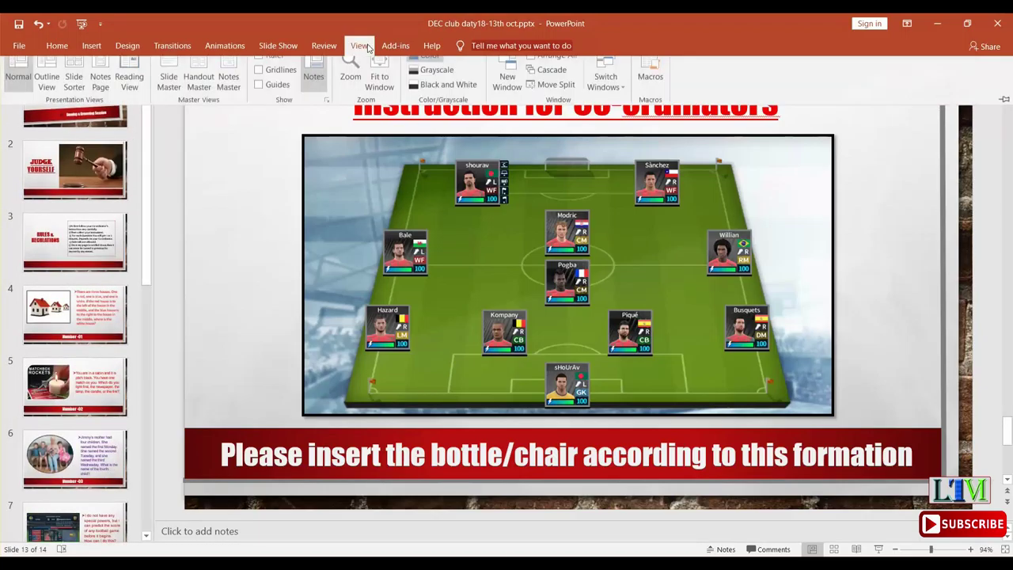
{"action": "left_click", "coordinate": [230, 87]}
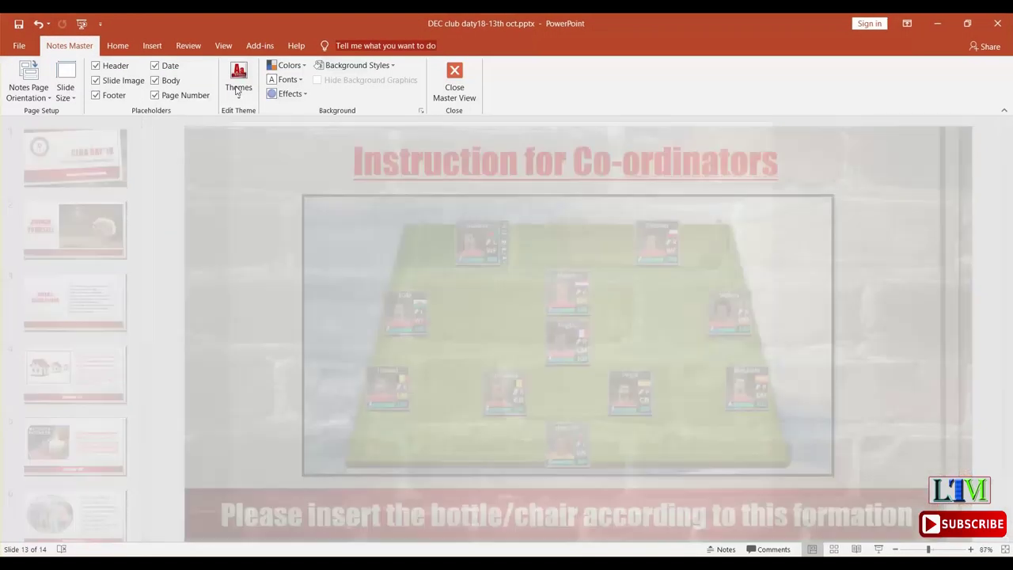
{"action": "left_click", "coordinate": [371, 341]}
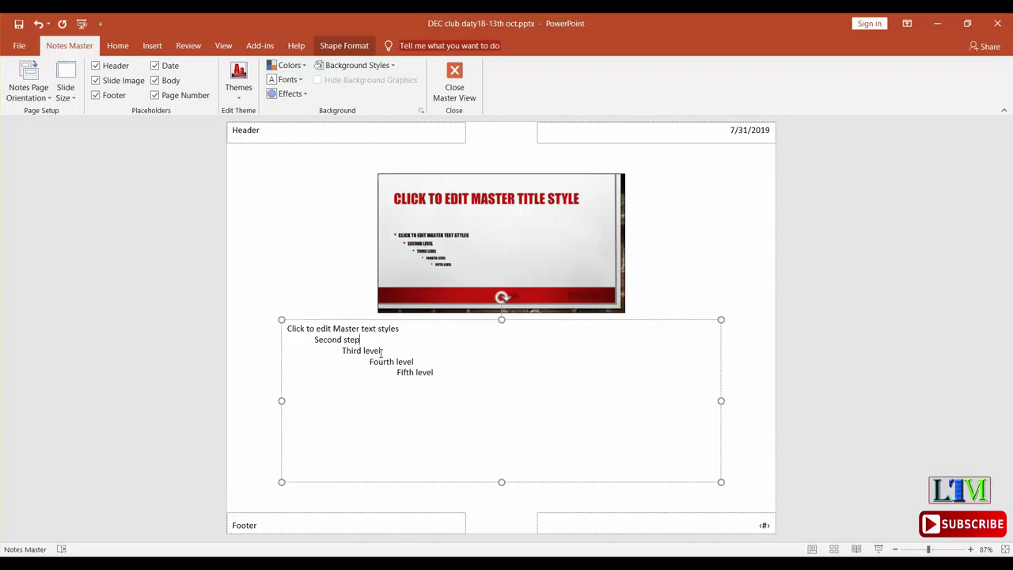
Close Master View and scroll up to slide 6, the Number -03 riddle.
{"action": "left_click", "coordinate": [455, 87]}
{"action": "scroll", "coordinate": [214, 247], "scroll_direction": "up", "scroll_amount": 2}
{"action": "scroll", "coordinate": [219, 244], "scroll_direction": "up", "scroll_amount": 3}
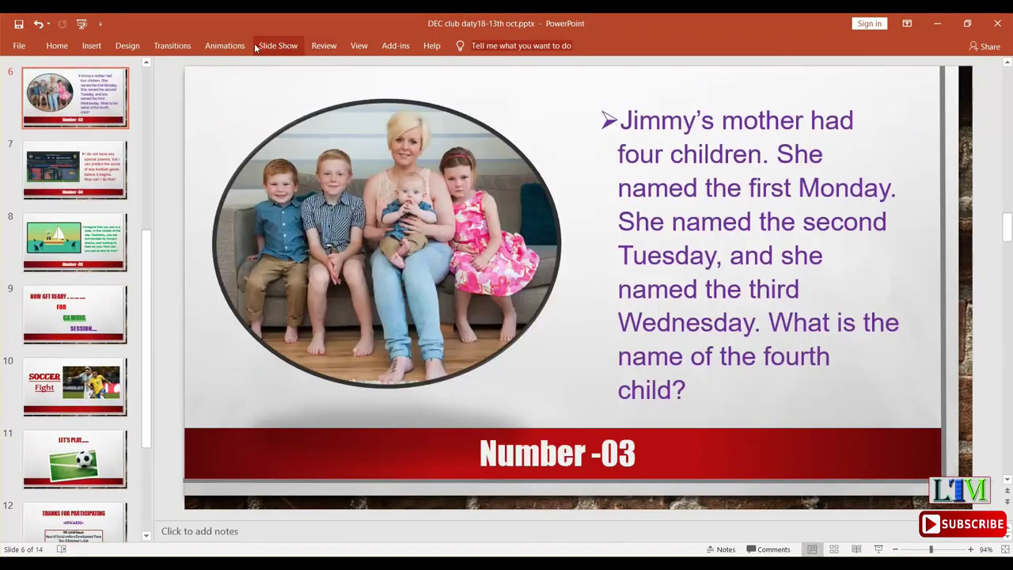
Set the slide zoom level to 100% in the Zoom dialog.
{"action": "left_click", "coordinate": [320, 48]}
{"action": "left_click", "coordinate": [356, 47]}
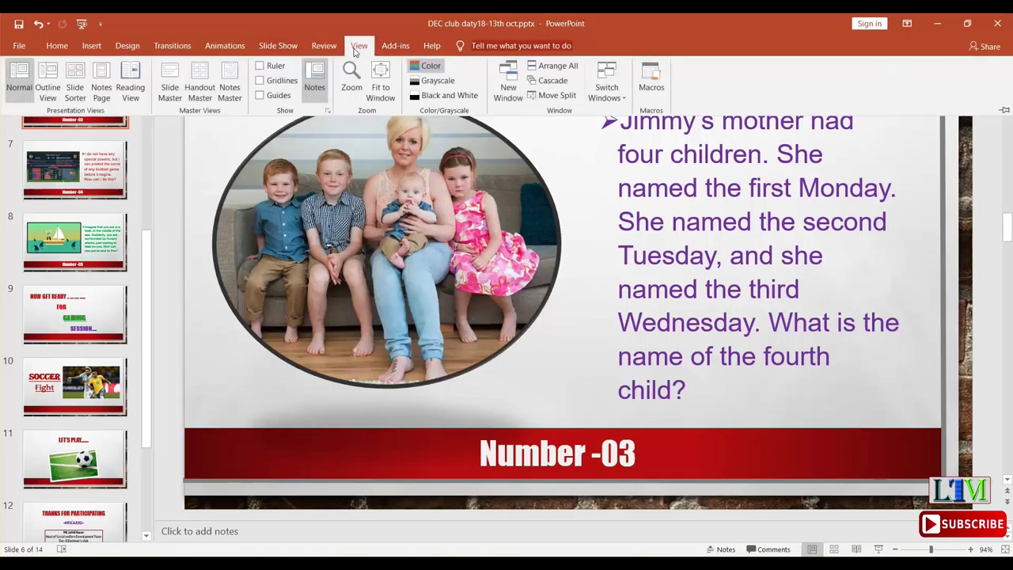
{"action": "left_click", "coordinate": [348, 83]}
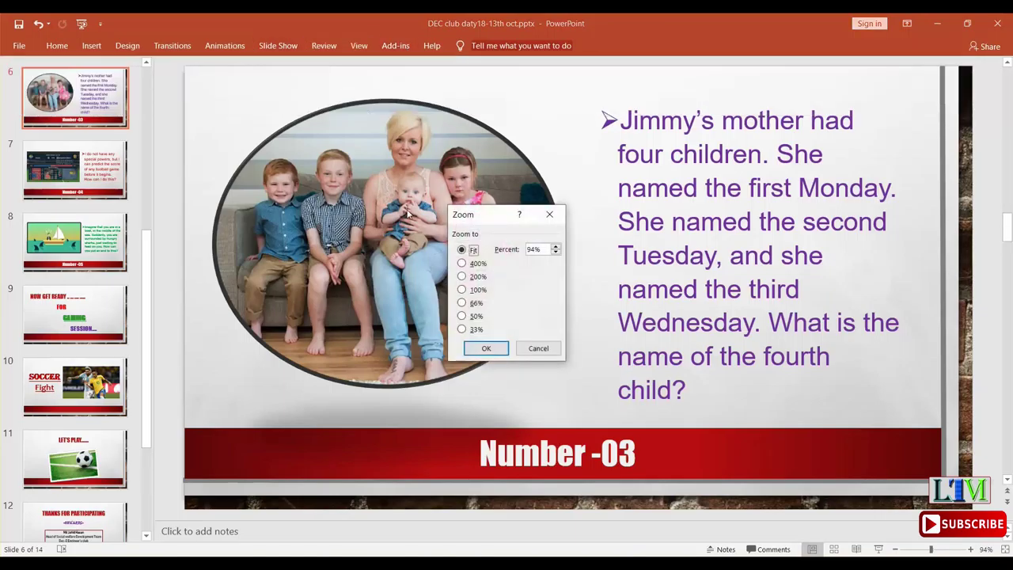
{"action": "left_click", "coordinate": [463, 290]}
{"action": "left_click", "coordinate": [486, 349]}
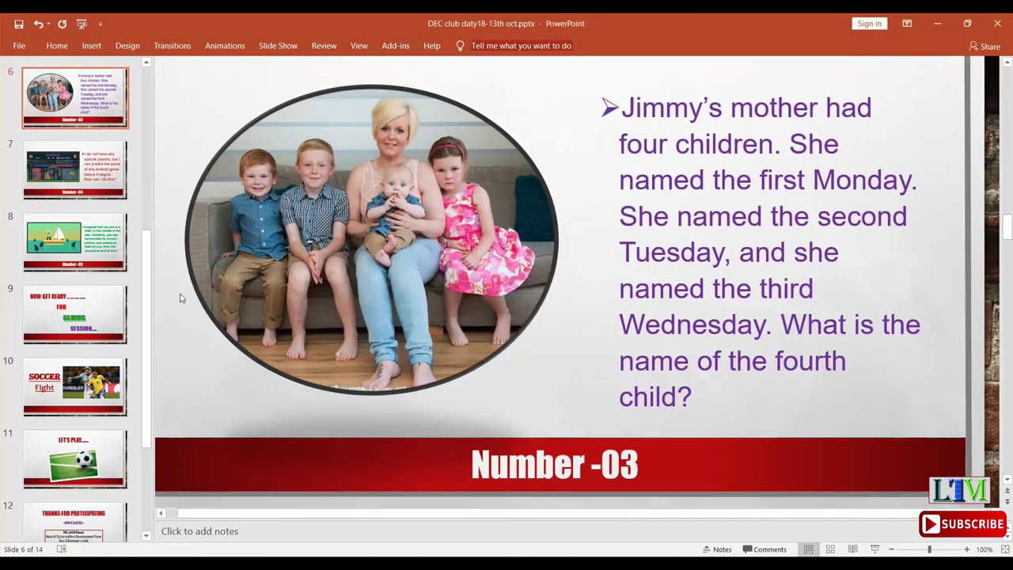
{"action": "scroll", "coordinate": [181, 298], "scroll_direction": "up", "scroll_amount": 3}
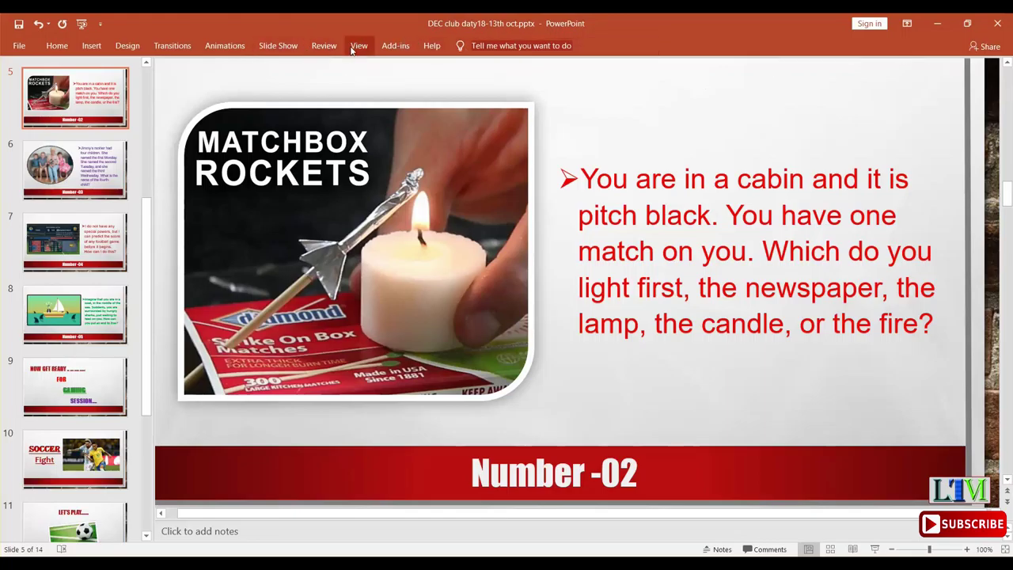
Fit slide 5, the matchbox puzzle, to the window.
{"action": "left_click", "coordinate": [355, 47]}
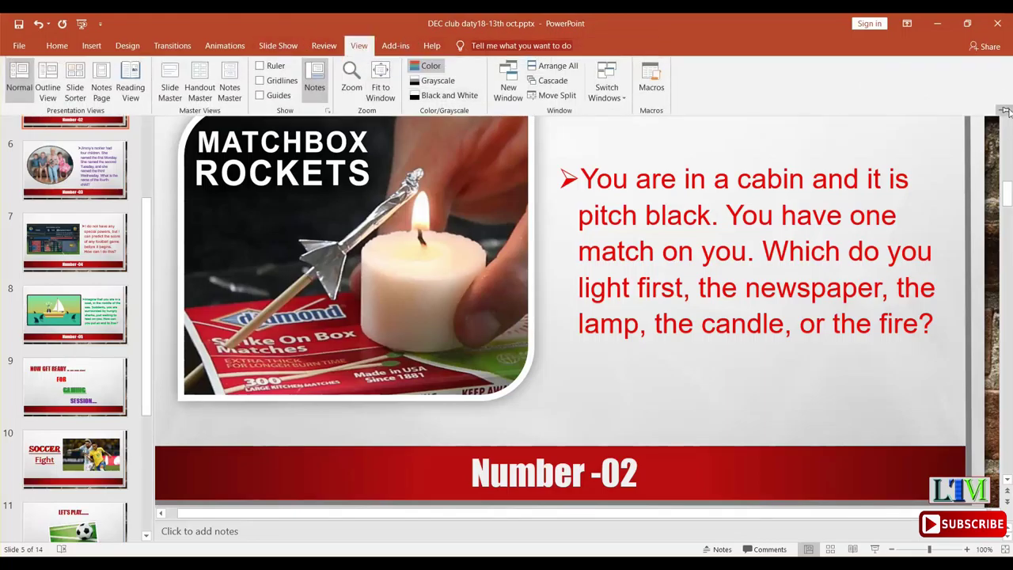
{"action": "scroll", "coordinate": [1006, 111], "scroll_direction": "up", "scroll_amount": 1}
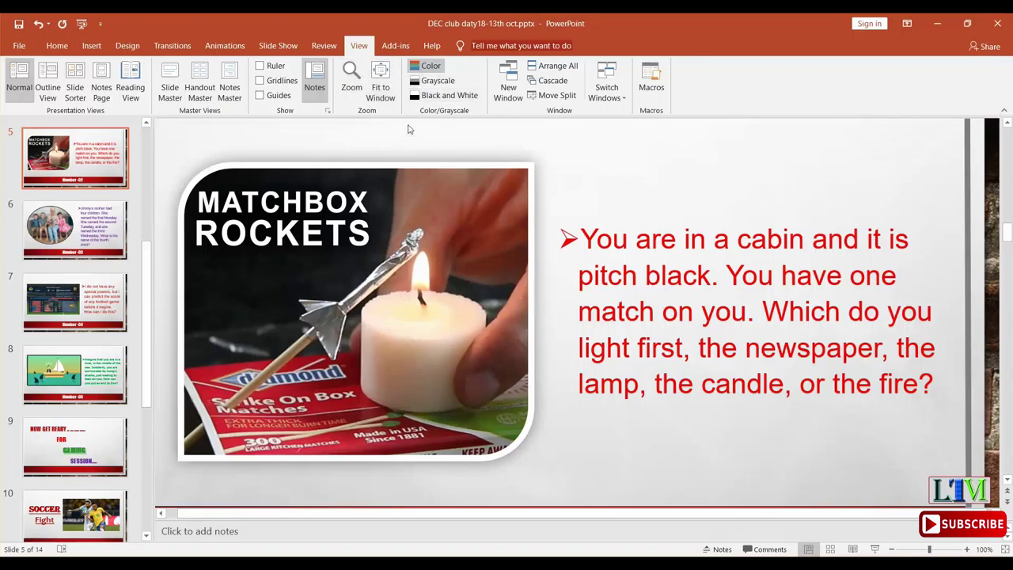
{"action": "left_click", "coordinate": [380, 85]}
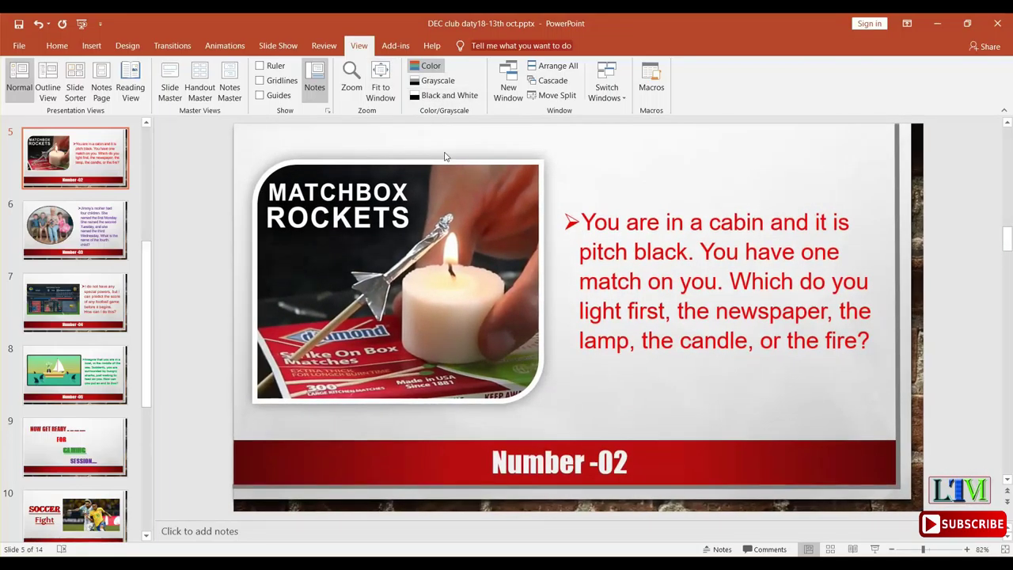
Turn the ruler on and off, hide gridlines, and preview the deck in Grayscale.
{"action": "left_click", "coordinate": [262, 67]}
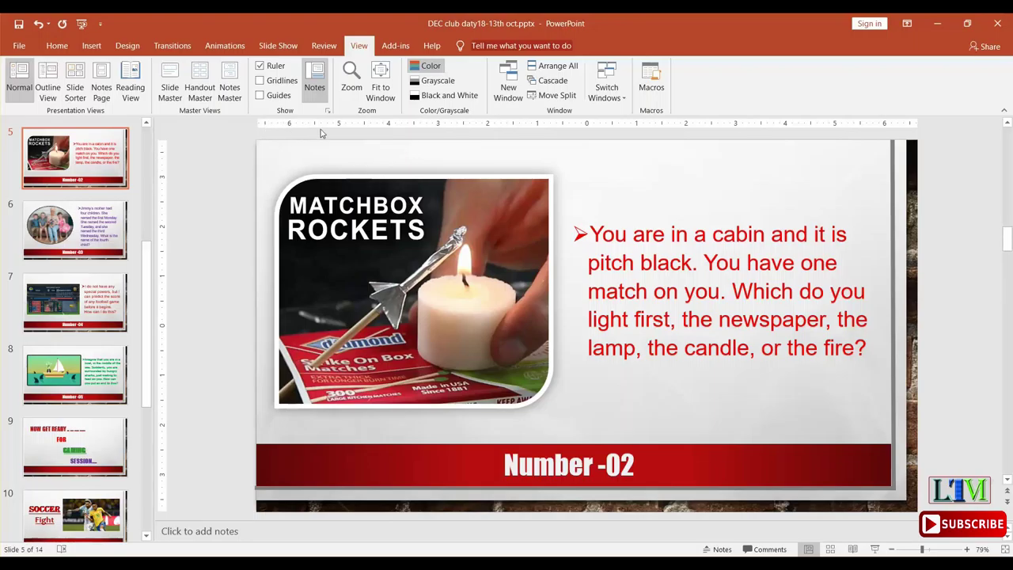
{"action": "left_click", "coordinate": [261, 66]}
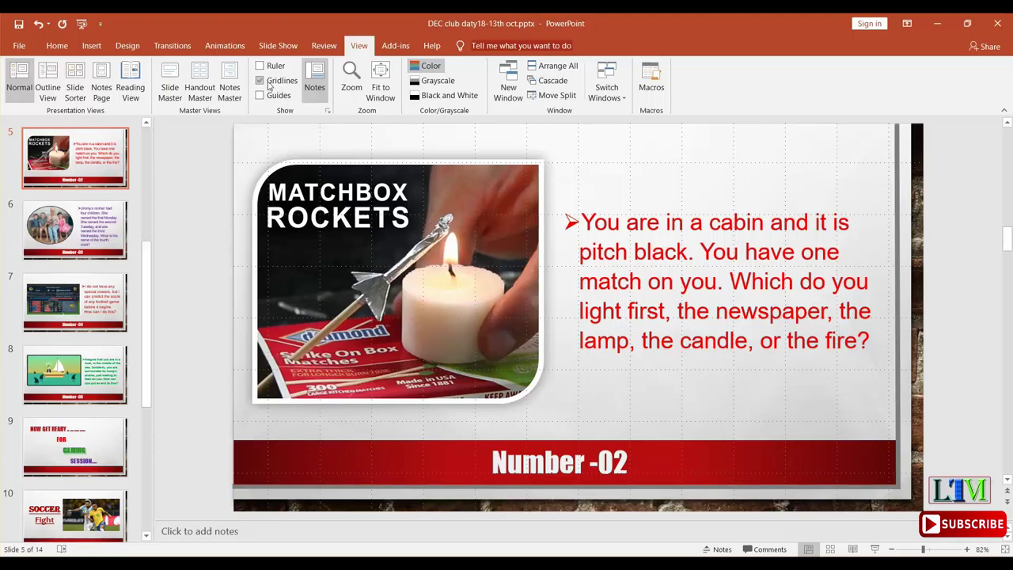
{"action": "left_click", "coordinate": [260, 84]}
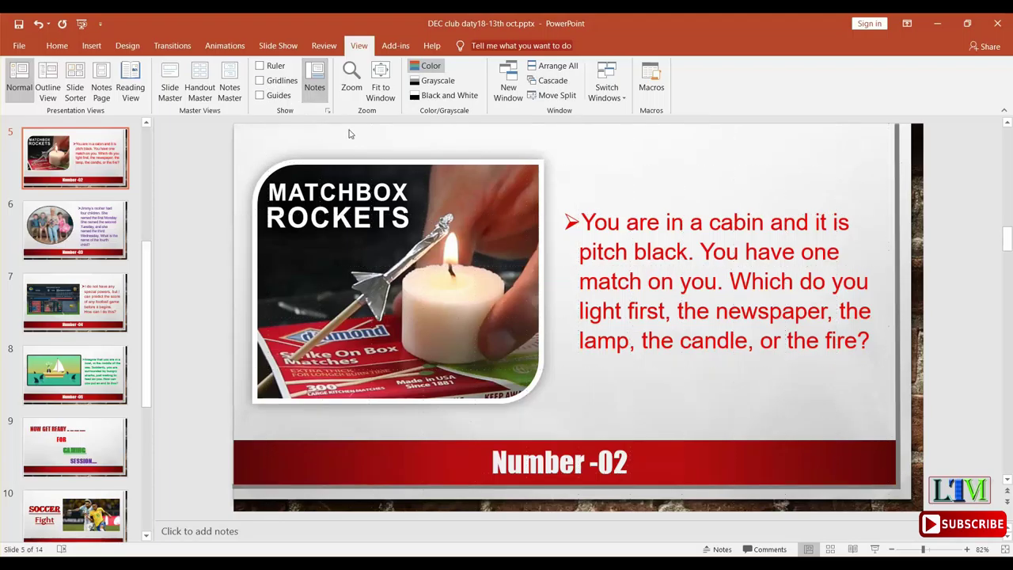
{"action": "left_click", "coordinate": [440, 83]}
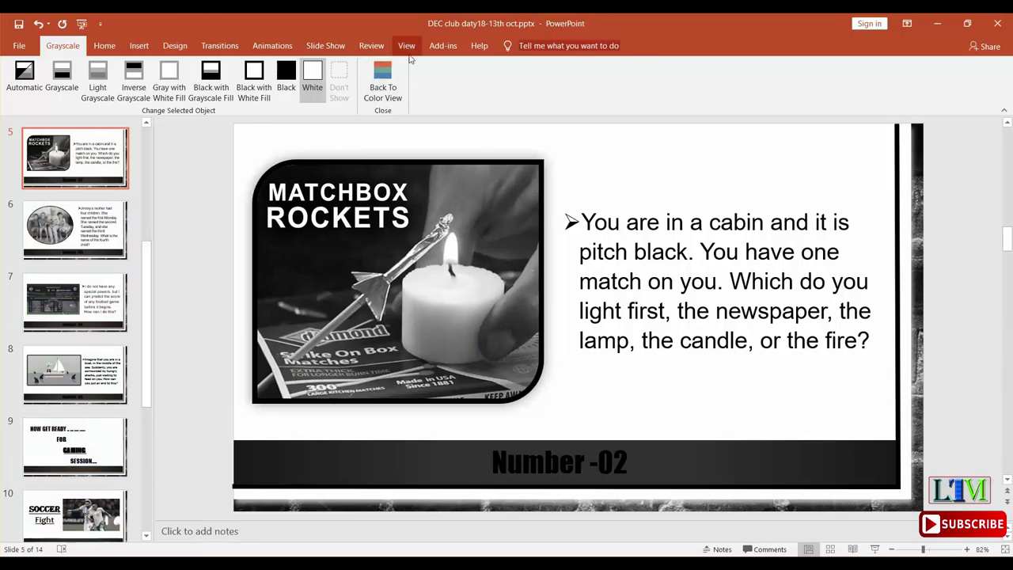
Preview the deck in Black and White.
{"action": "left_click", "coordinate": [372, 46]}
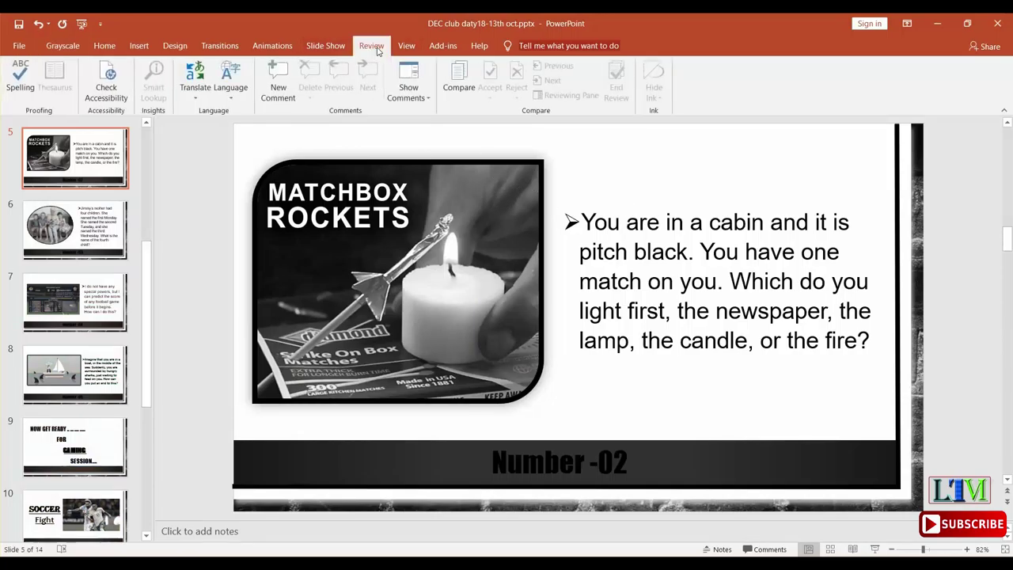
{"action": "left_click", "coordinate": [406, 46]}
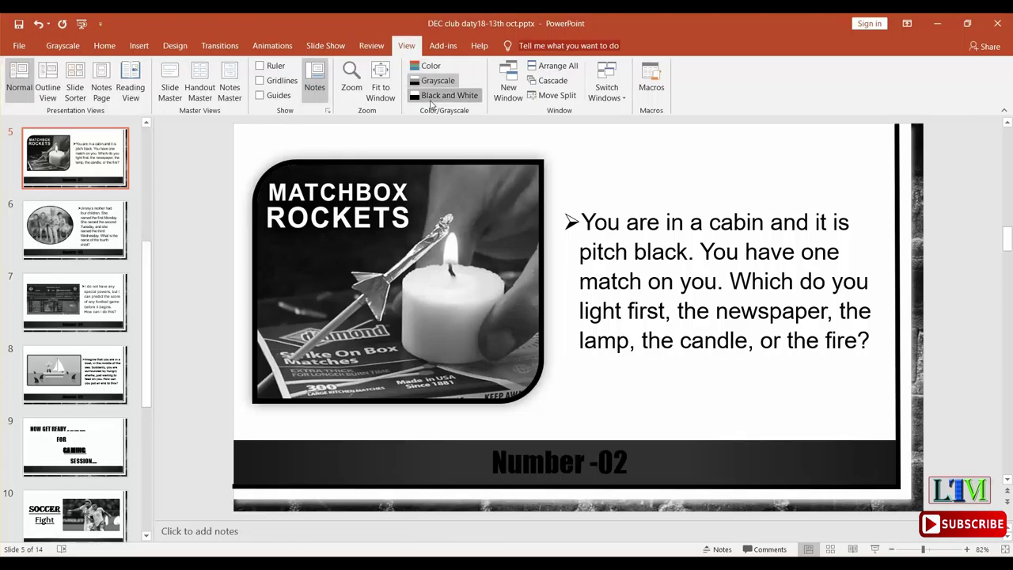
{"action": "left_click", "coordinate": [432, 97]}
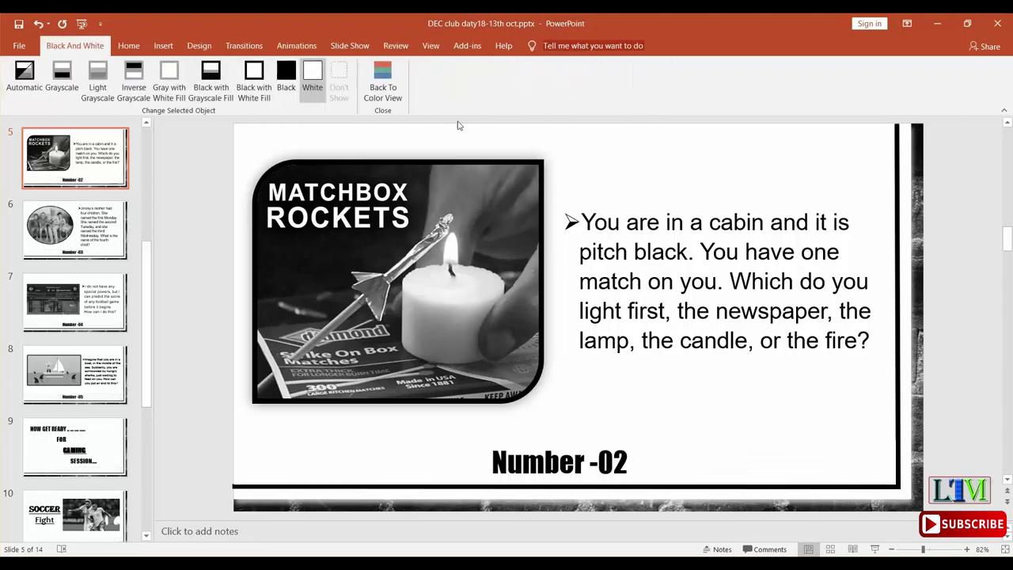
Return the deck to full Color view.
{"action": "left_click", "coordinate": [404, 48]}
{"action": "left_click", "coordinate": [430, 46]}
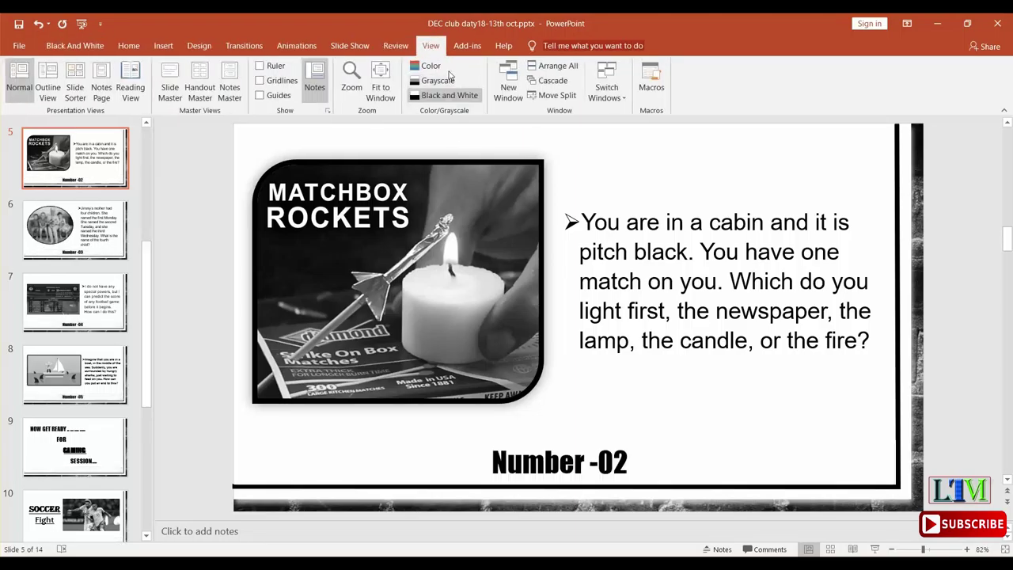
{"action": "left_click", "coordinate": [431, 65]}
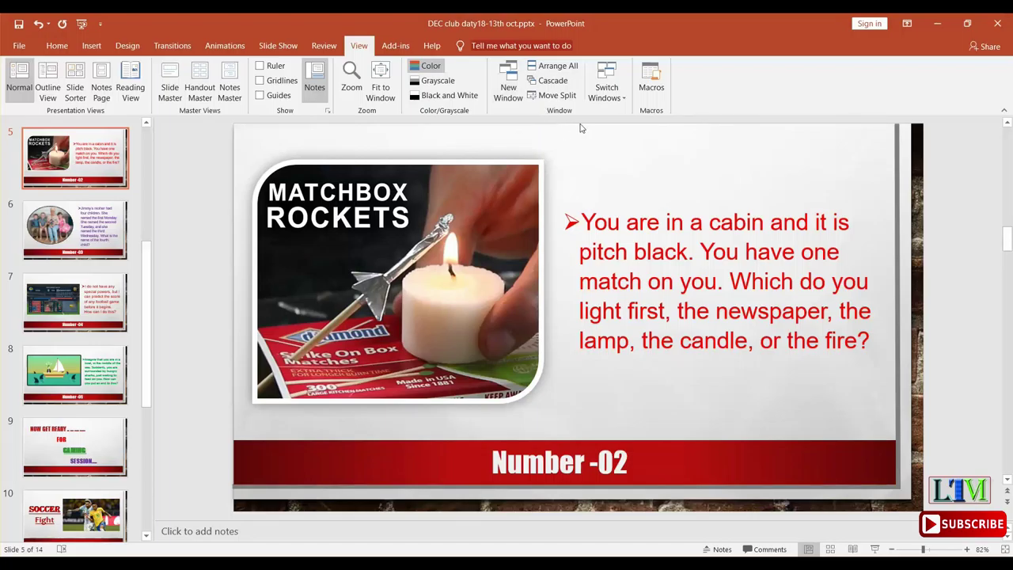
{"action": "left_click", "coordinate": [622, 99]}
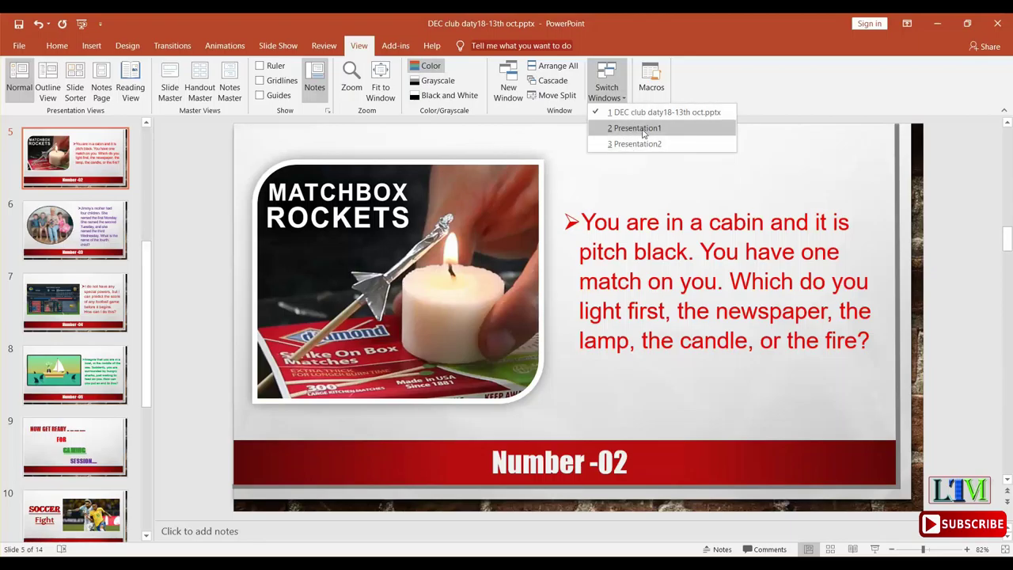
{"action": "left_click", "coordinate": [640, 128]}
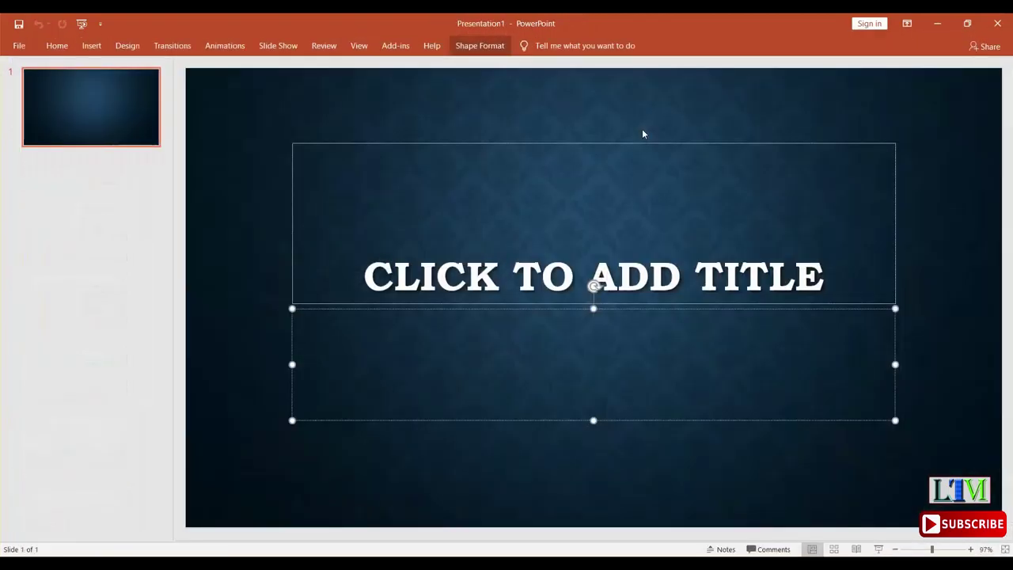
{"action": "left_click", "coordinate": [360, 49]}
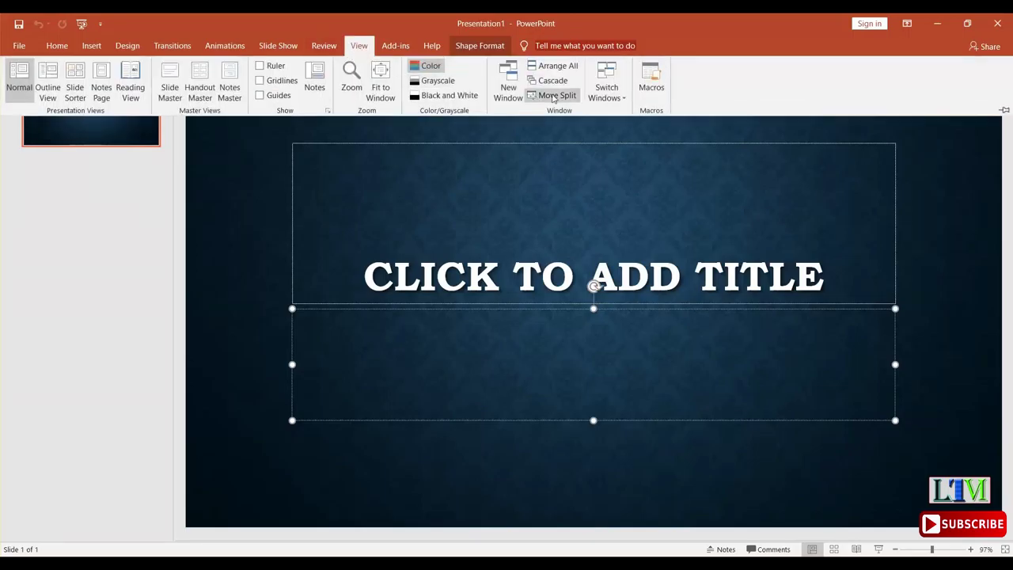
{"action": "left_click", "coordinate": [606, 79]}
{"action": "left_click", "coordinate": [637, 128]}
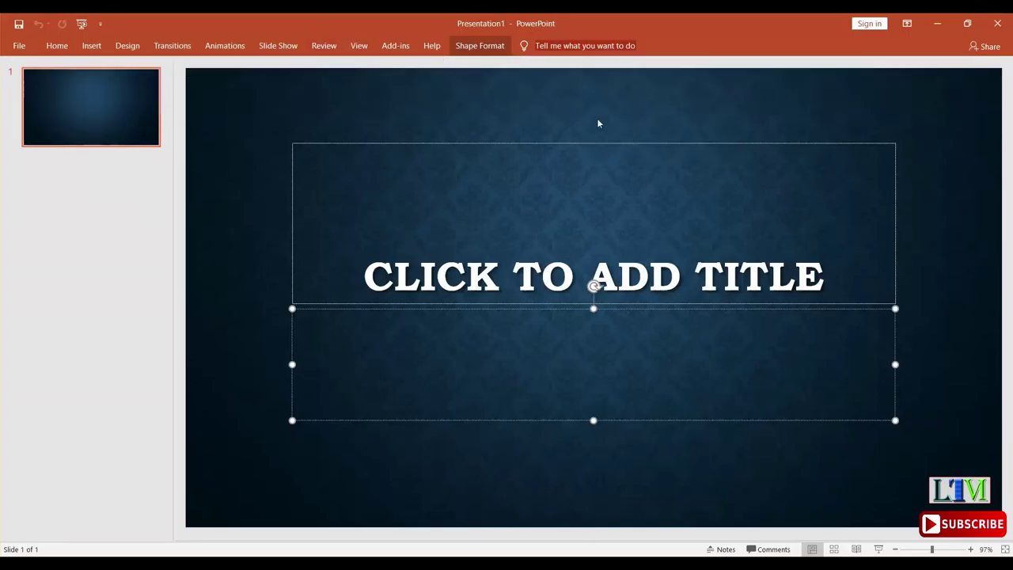
{"action": "left_click", "coordinate": [357, 47]}
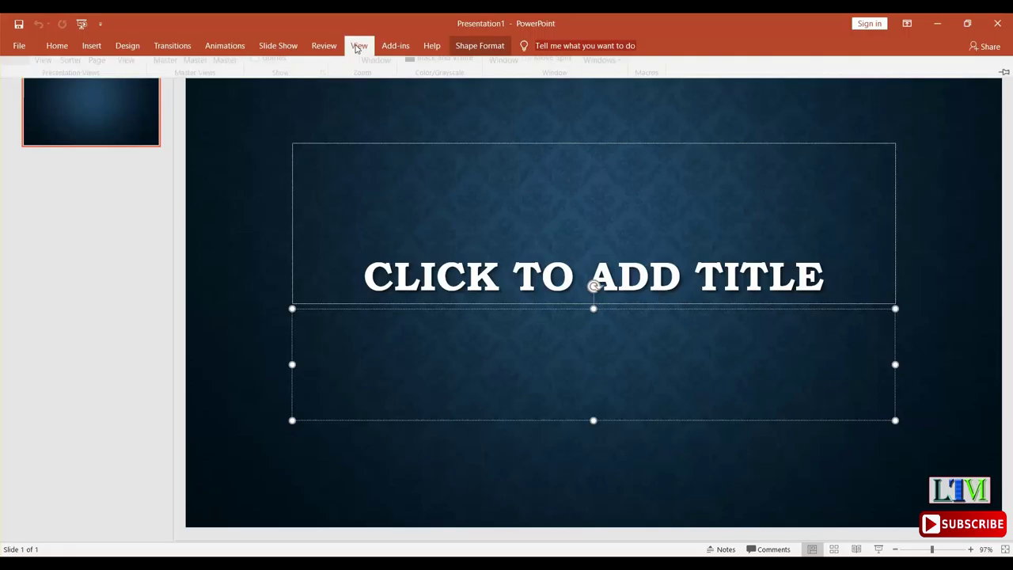
{"action": "left_click", "coordinate": [606, 87]}
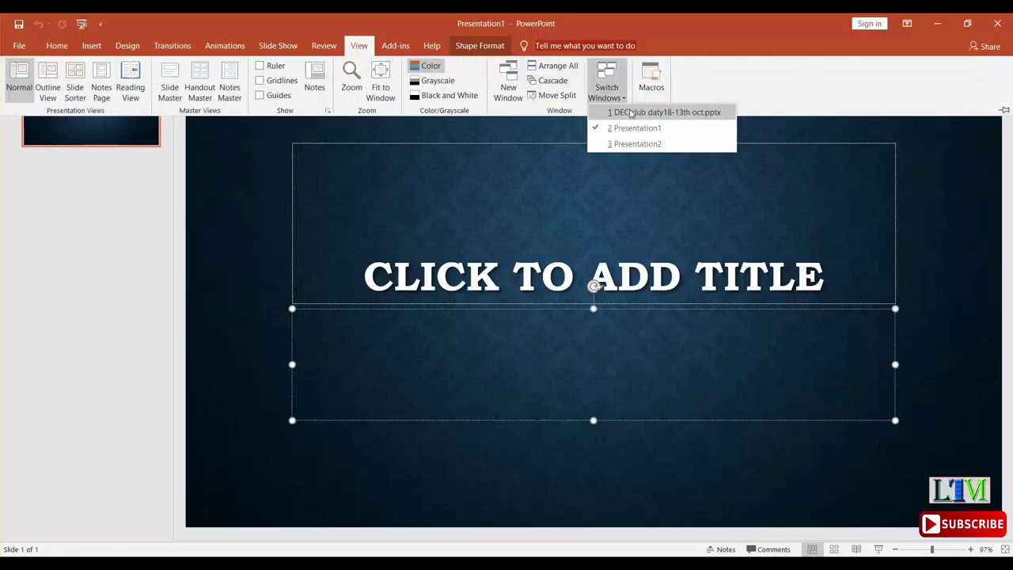
{"action": "left_click", "coordinate": [631, 112]}
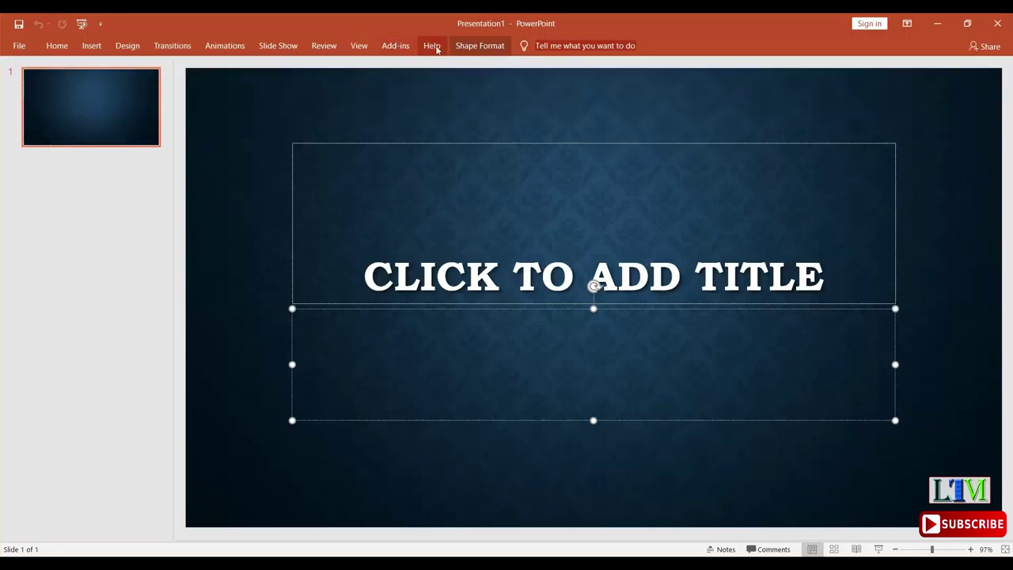
{"action": "left_click", "coordinate": [362, 45]}
{"action": "left_click", "coordinate": [606, 87]}
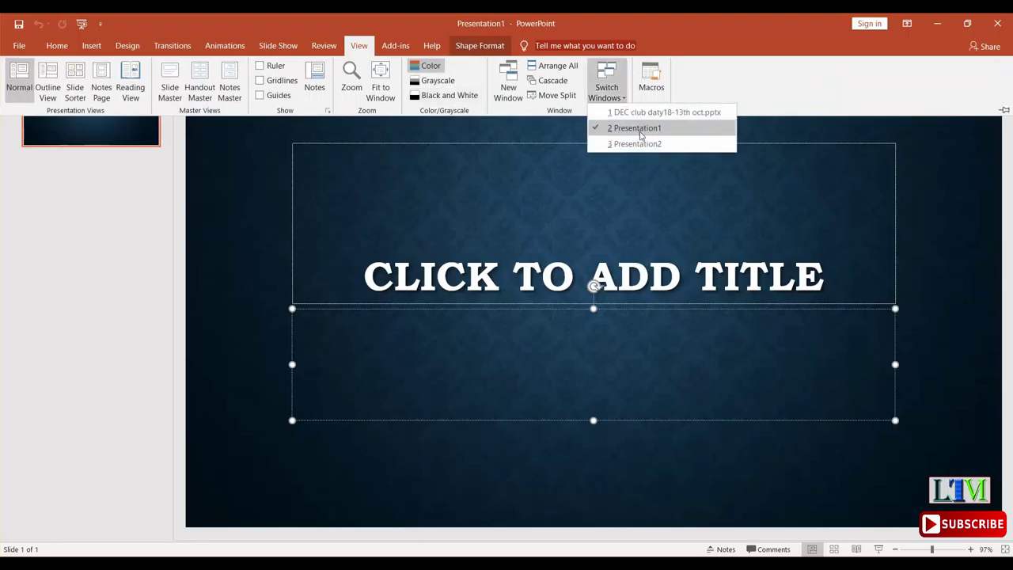
{"action": "left_click", "coordinate": [642, 138]}
{"action": "left_click", "coordinate": [643, 182]}
{"action": "left_click", "coordinate": [719, 139]}
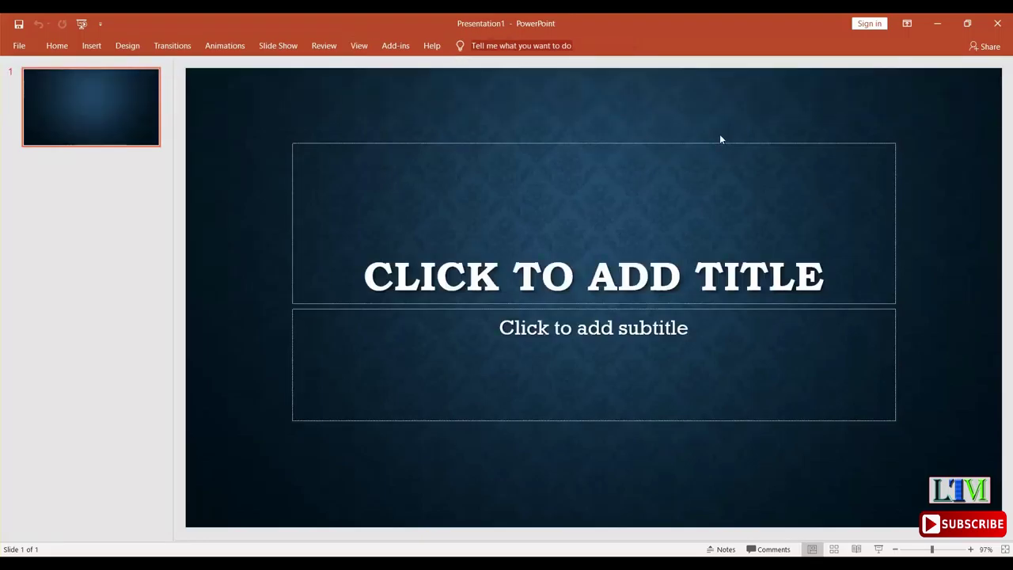
{"action": "left_click", "coordinate": [366, 47]}
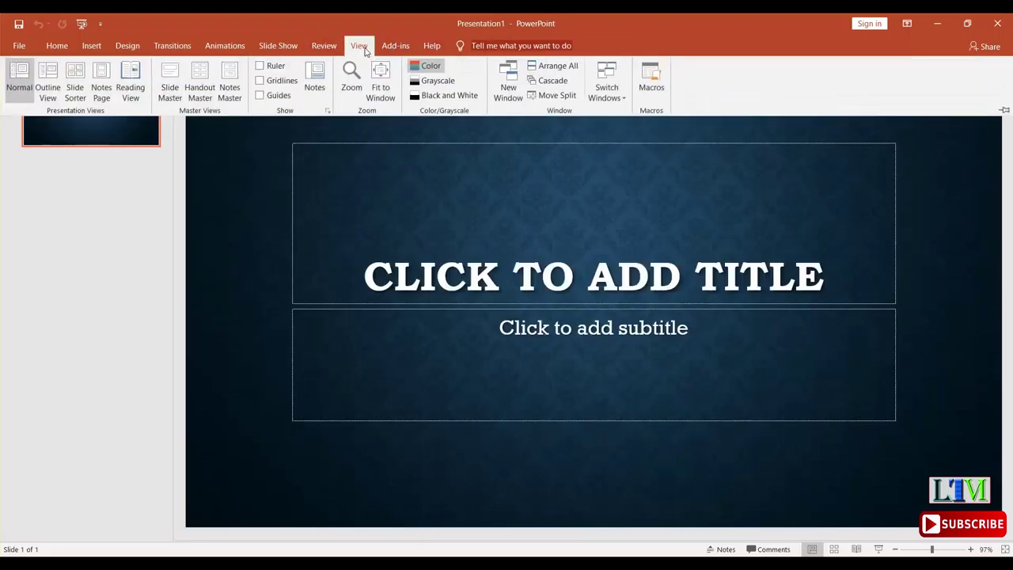
{"action": "left_click", "coordinate": [1003, 110]}
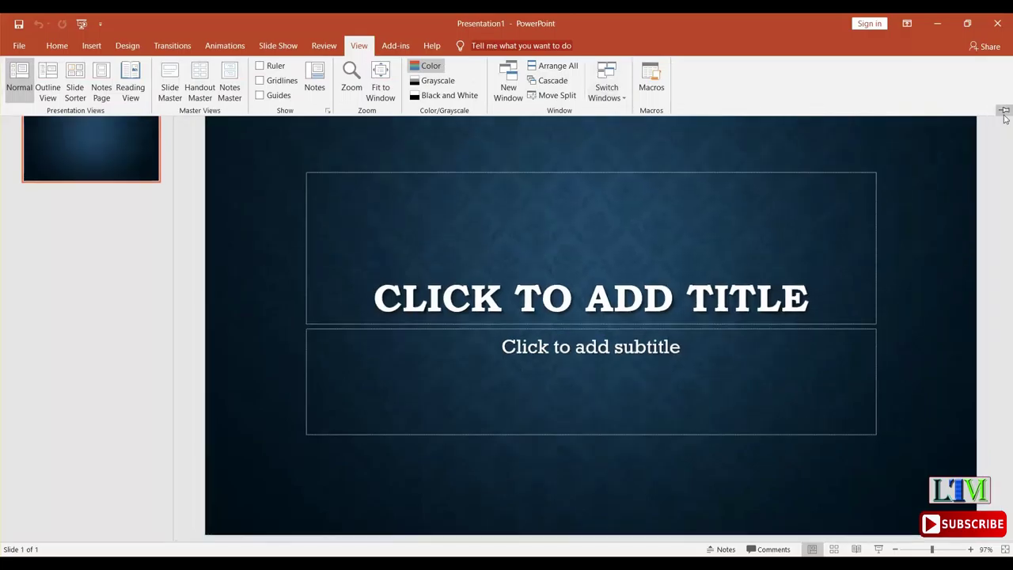
{"action": "left_click", "coordinate": [615, 95]}
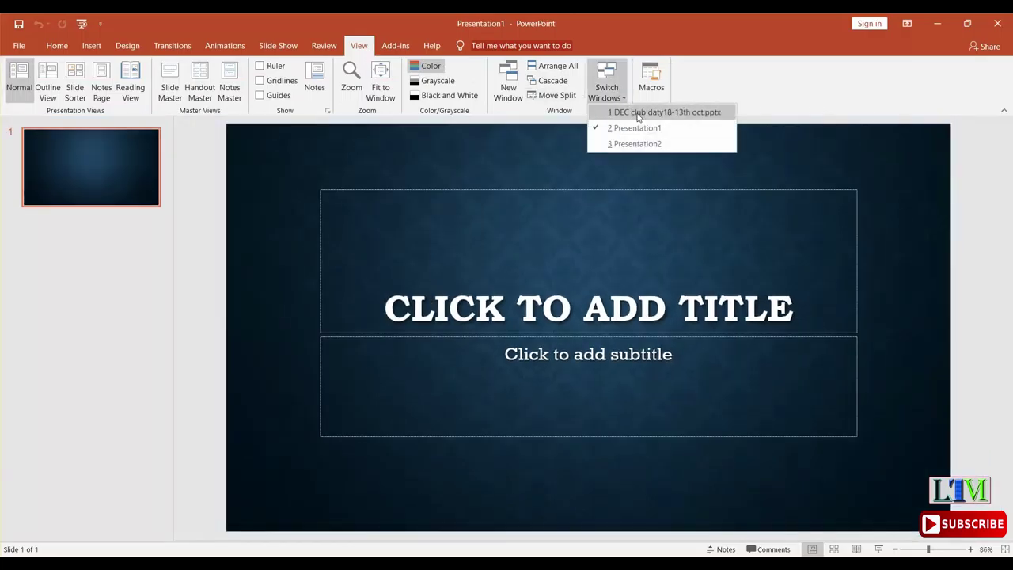
{"action": "left_click", "coordinate": [639, 113]}
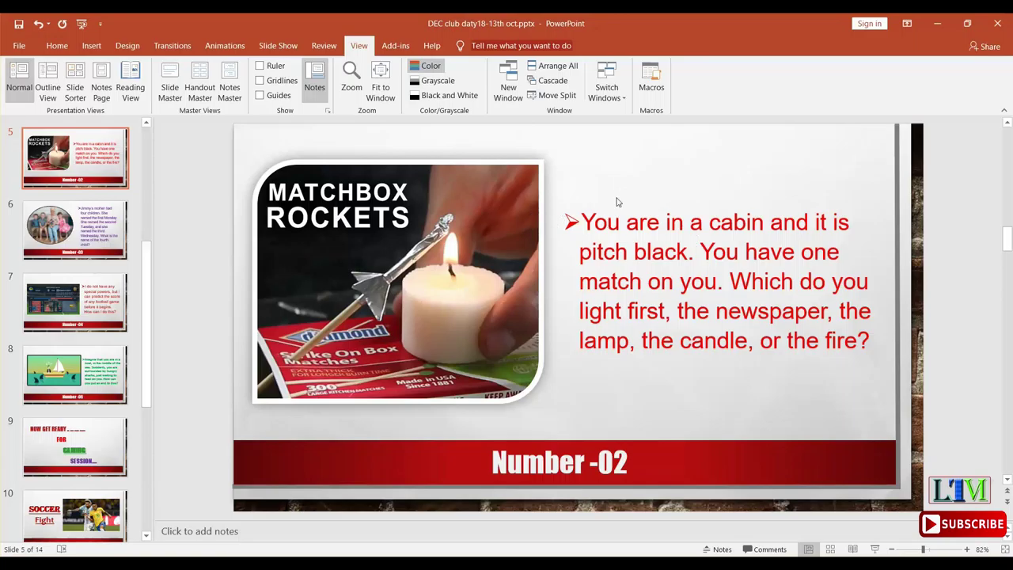